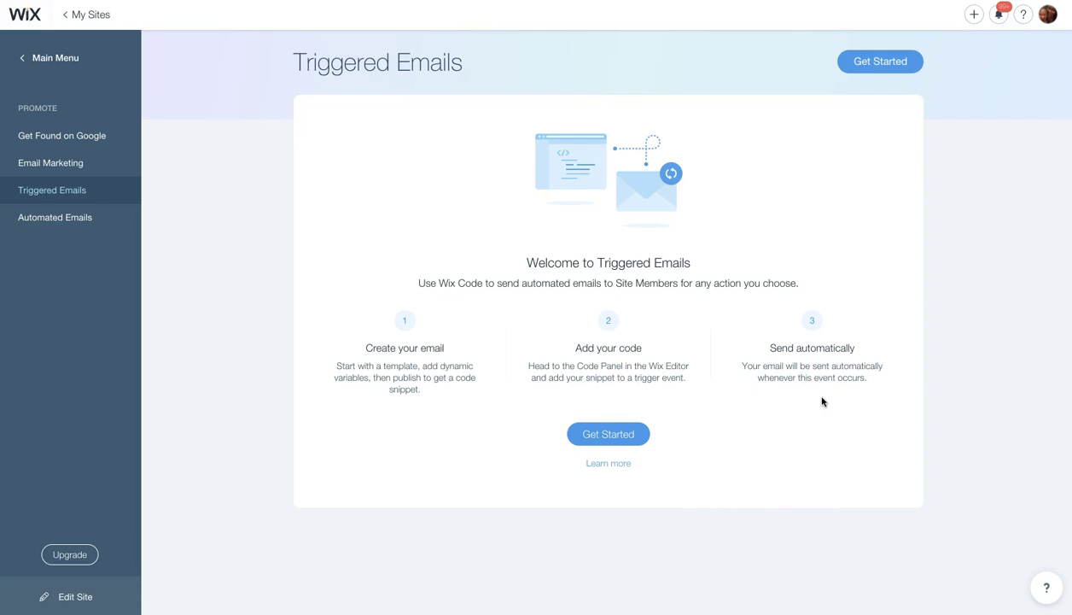
- Open the Learn more article on Triggered Emails and read its sections on variables and enabling the function
left_click(609, 466)
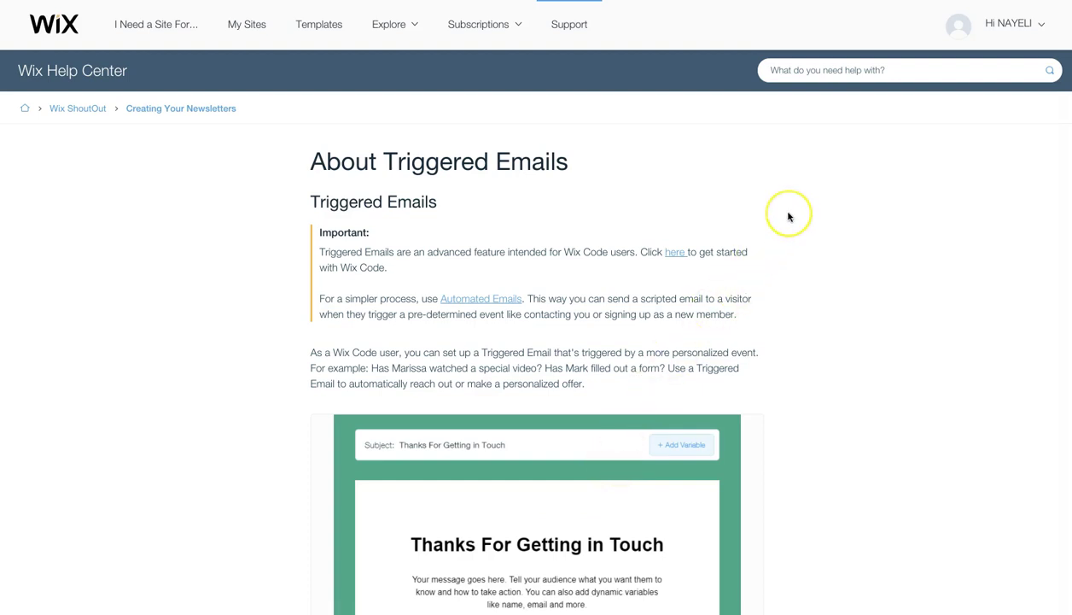
scroll(788, 217, "down", 2)
scroll(789, 217, "down", 3)
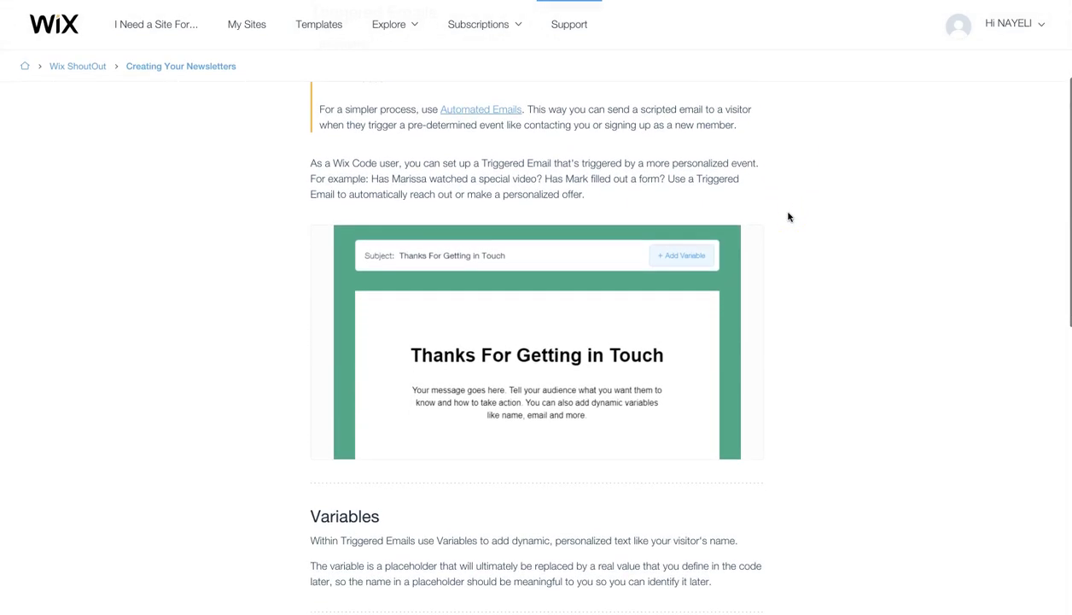
scroll(789, 217, "down", 4)
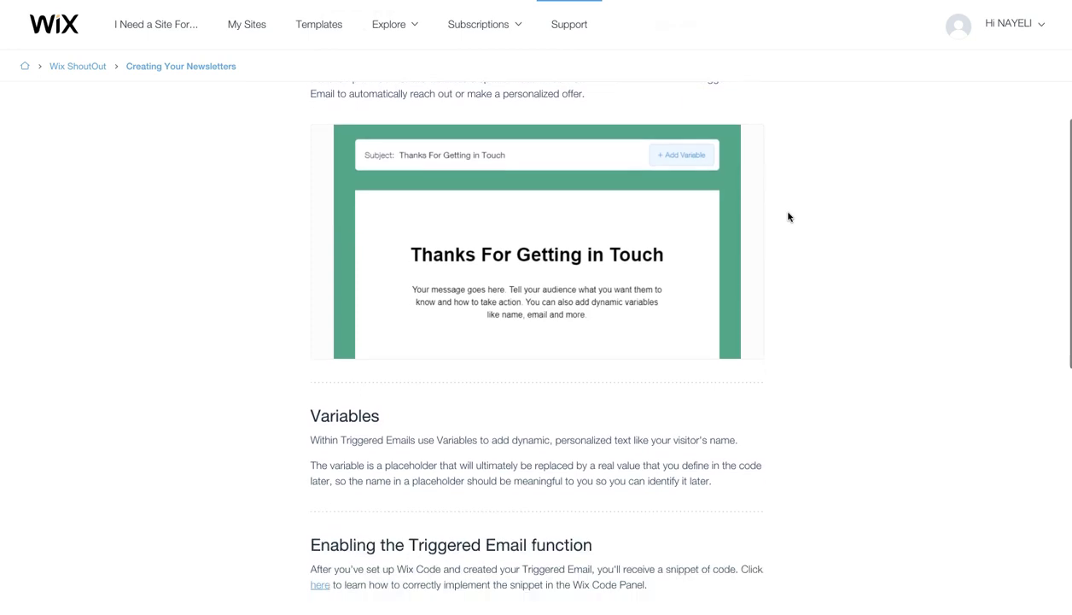
scroll(789, 217, "down", 4)
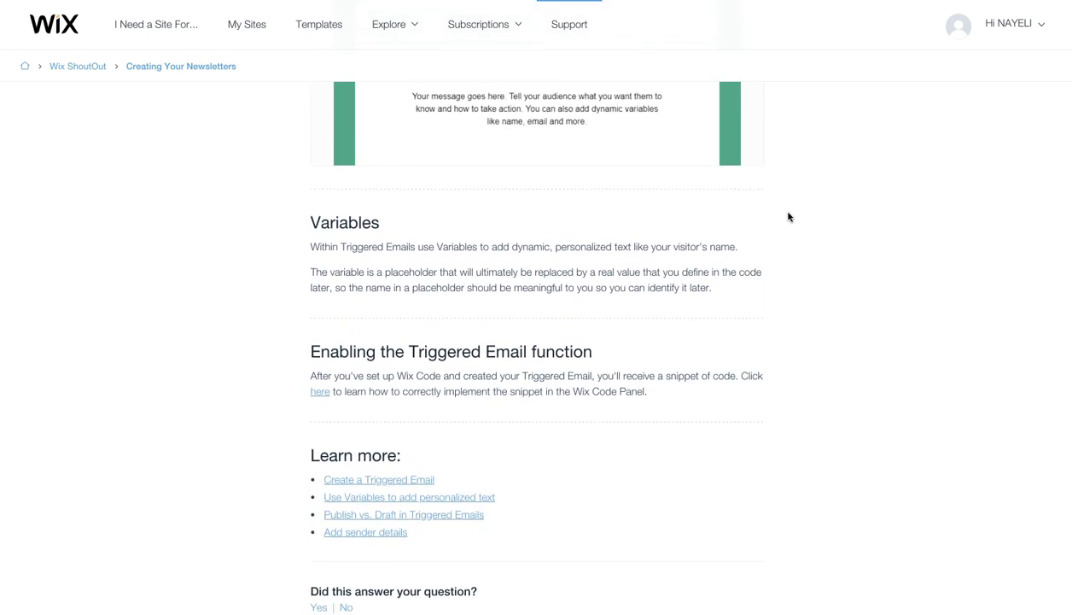
scroll(789, 217, "down", 4)
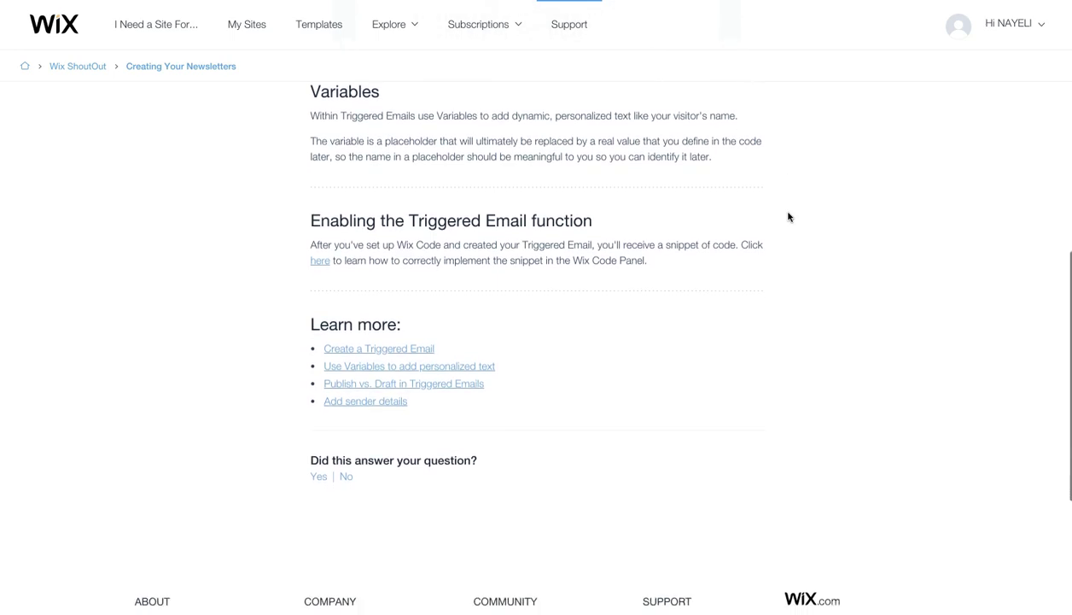
- Open the Create a Triggered Email help article and examine Step 1 on accessing the dashboard and Step 2 on creating an email
left_click(402, 345)
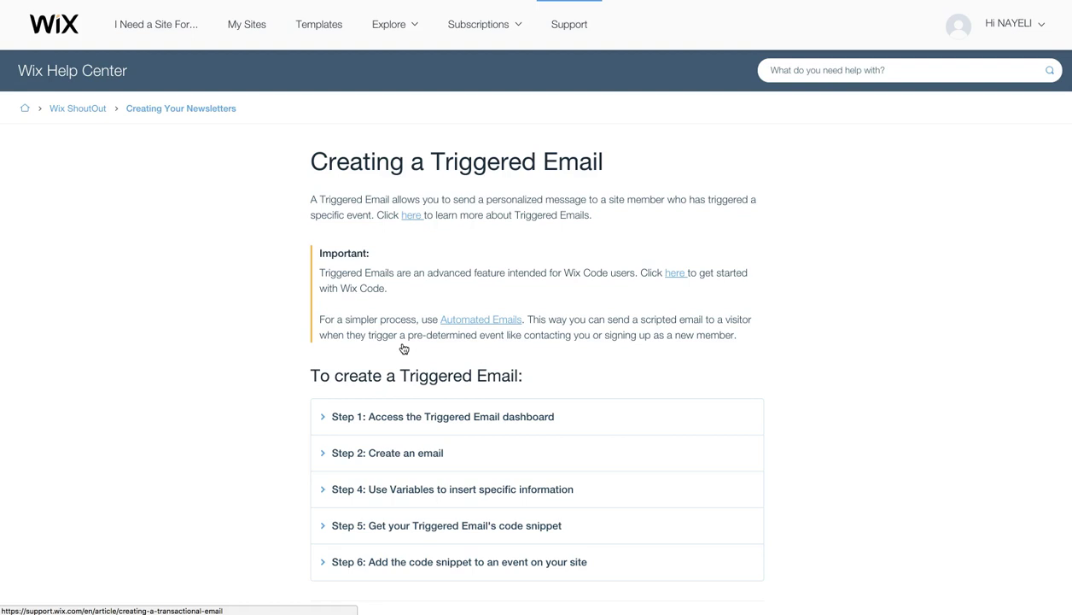
scroll(261, 237, "down", 2)
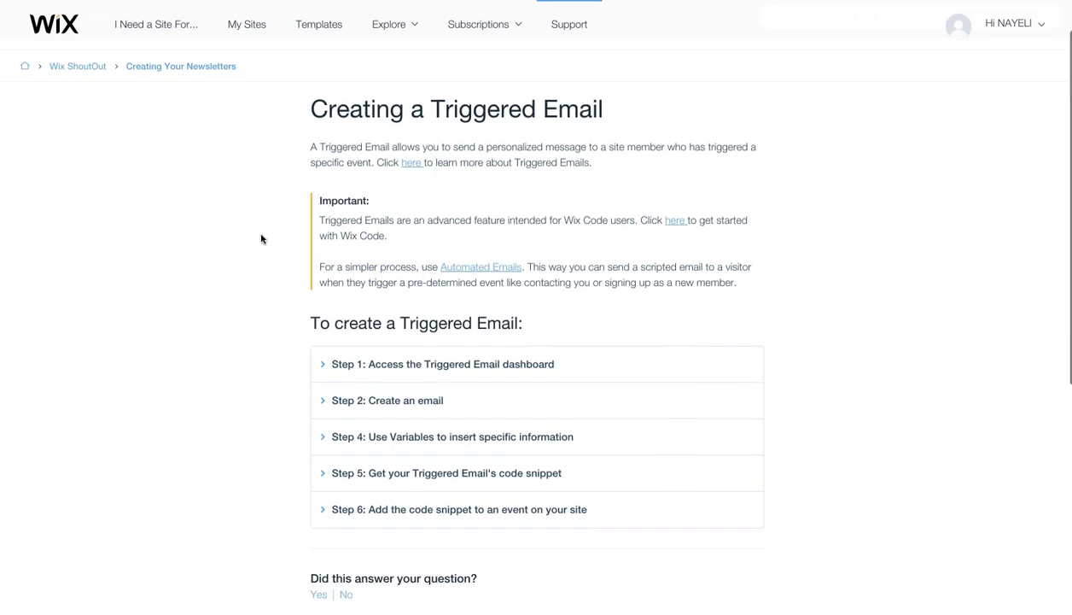
left_click(324, 367)
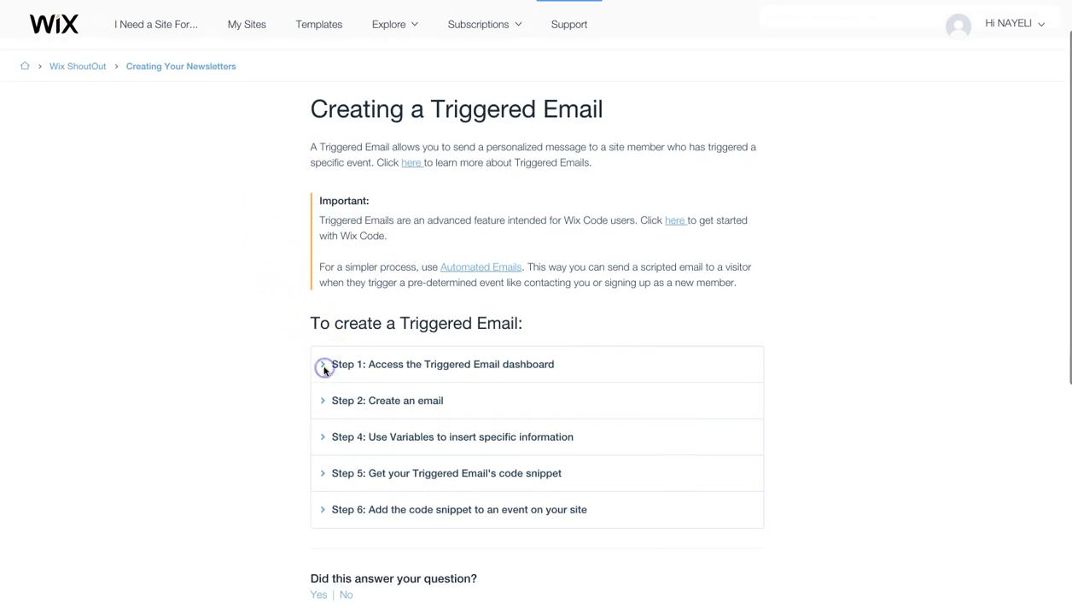
left_click(324, 367)
left_click(349, 367)
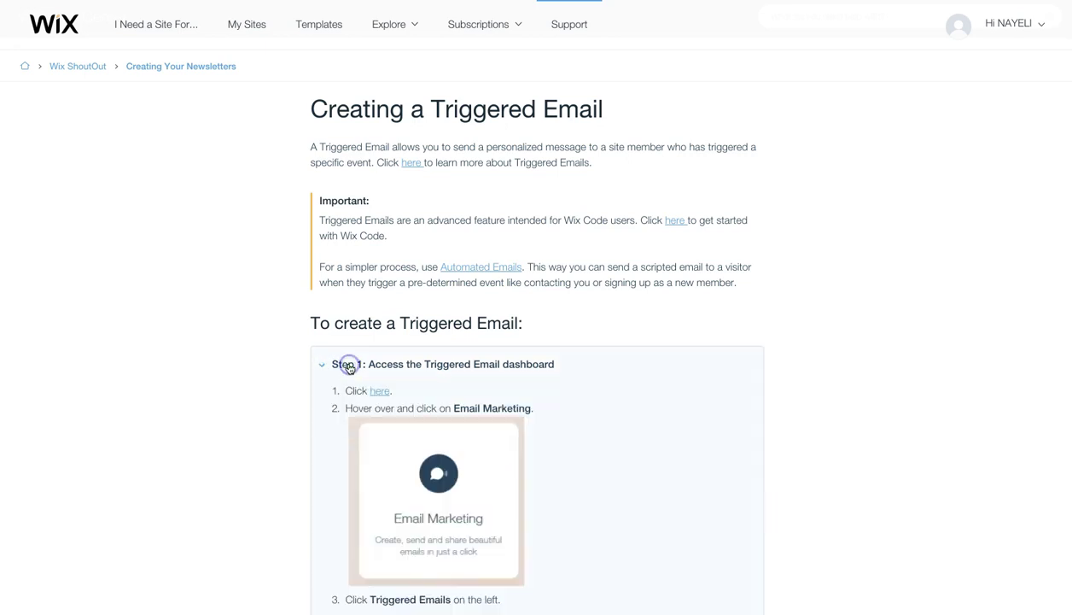
scroll(349, 369, "down", 3)
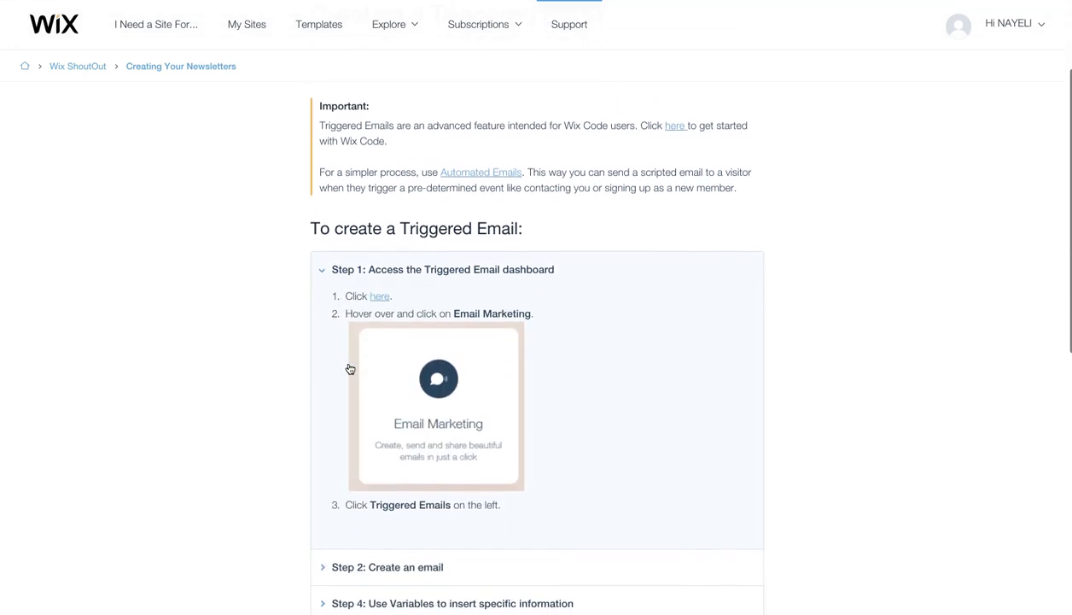
scroll(350, 368, "down", 3)
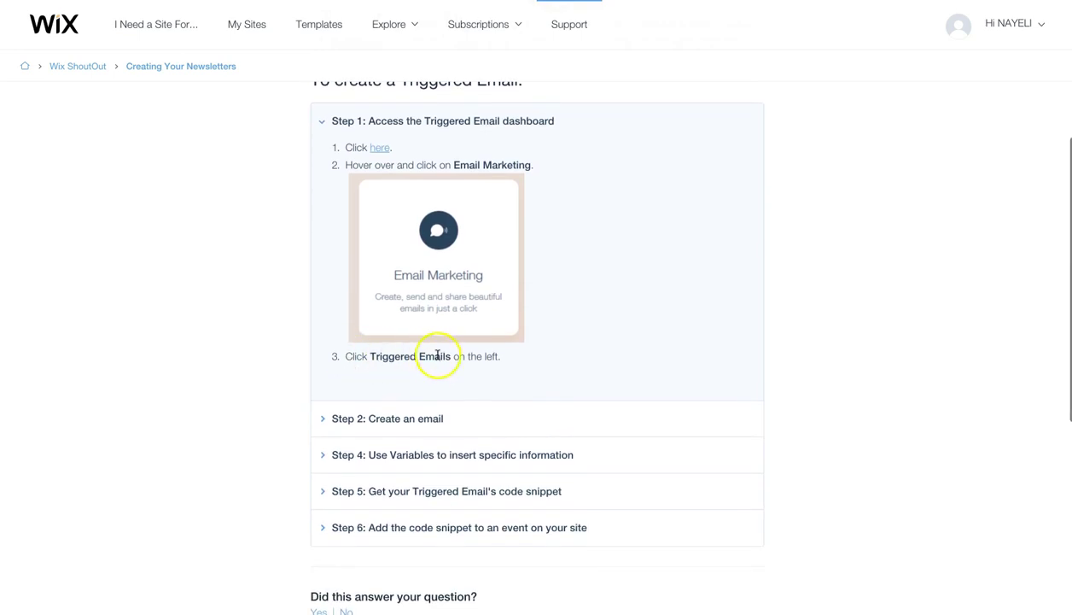
left_click(376, 426)
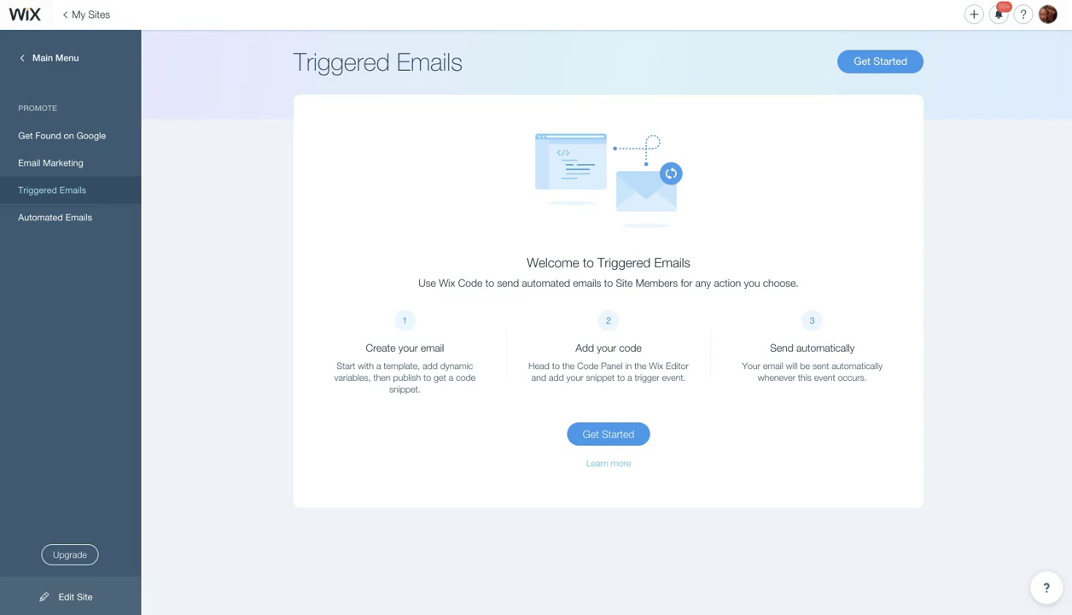
- Start a new triggered email from the Triggered Emails dashboard and set its outer background color to white
left_click(860, 70)
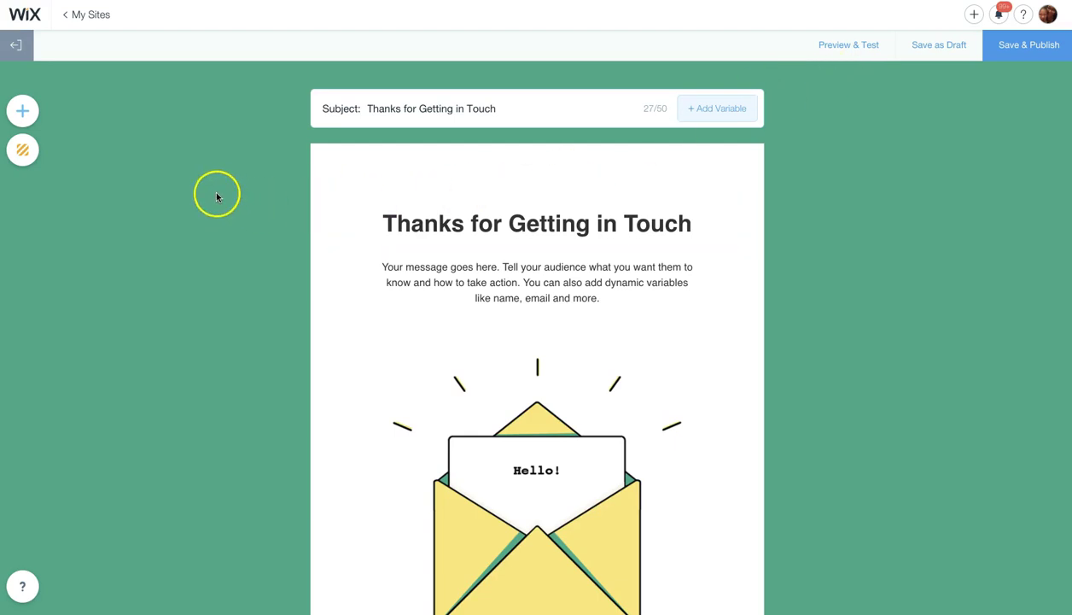
left_click(22, 150)
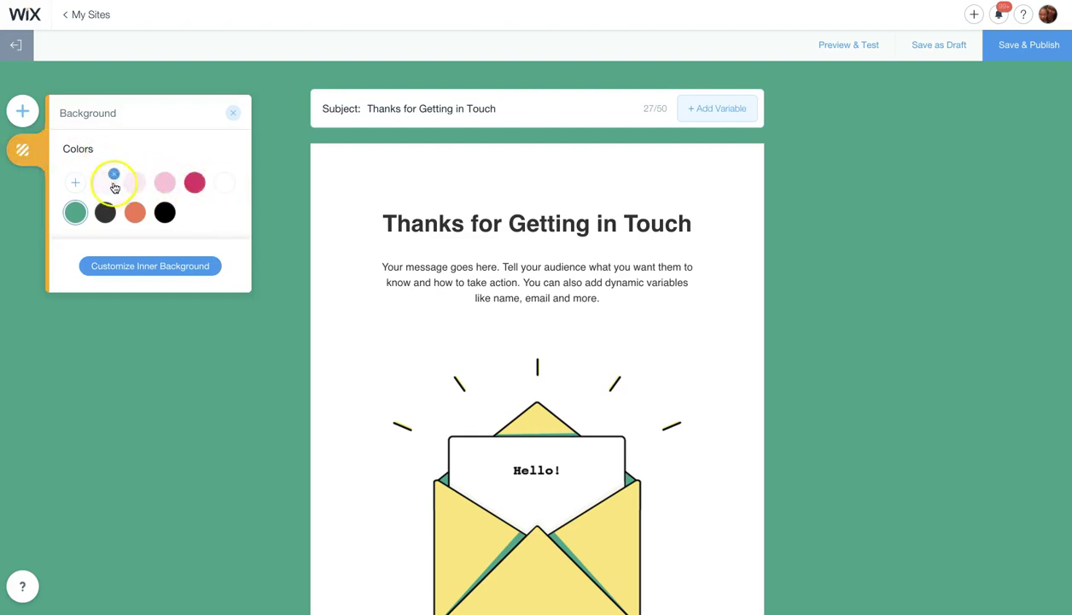
left_click(105, 184)
left_click(222, 184)
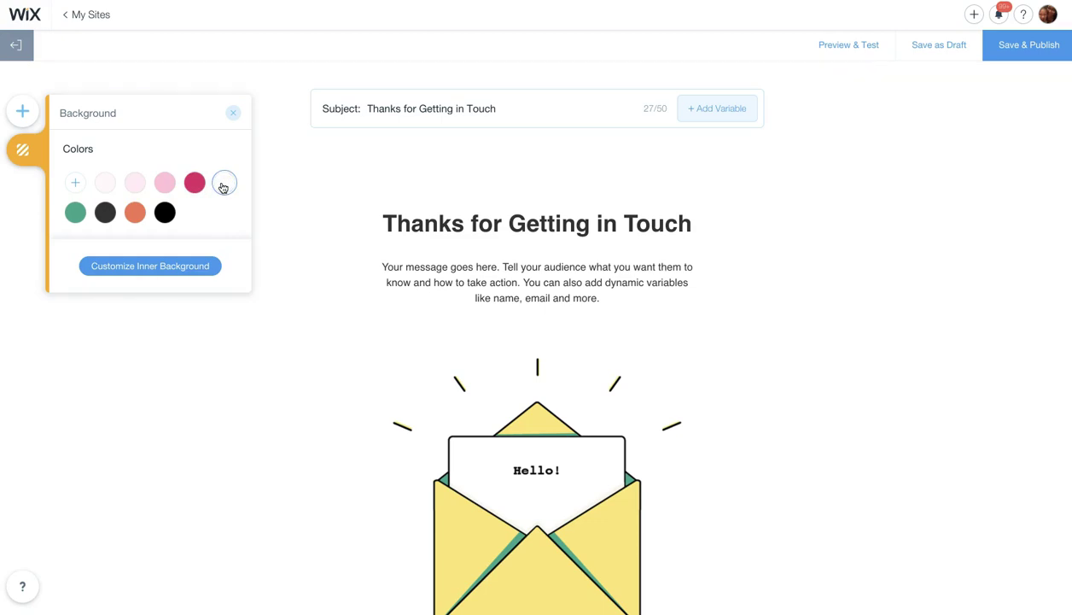
left_click(195, 184)
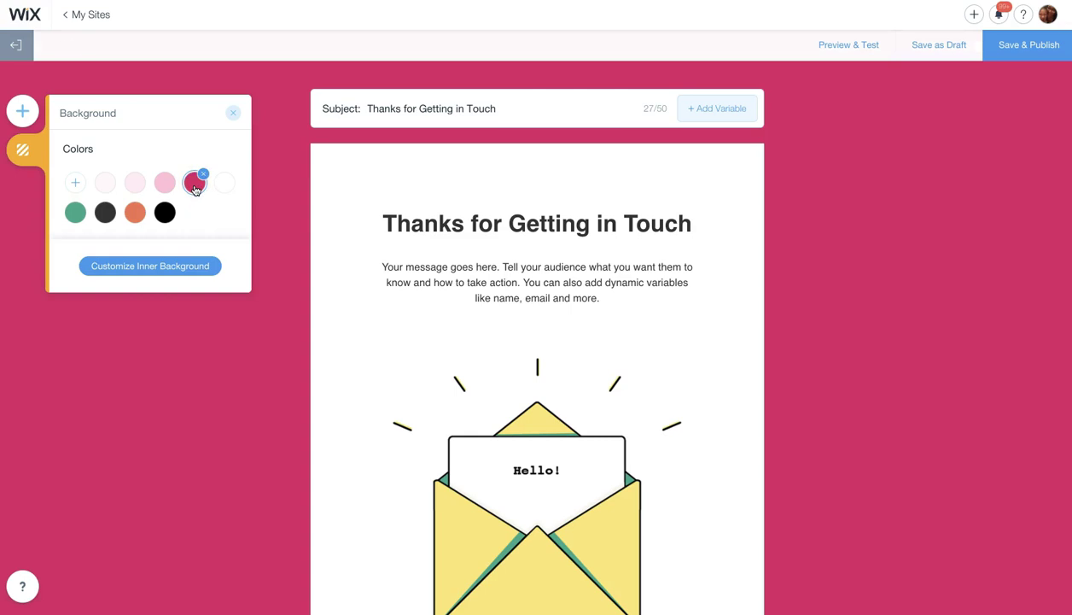
left_click(221, 185)
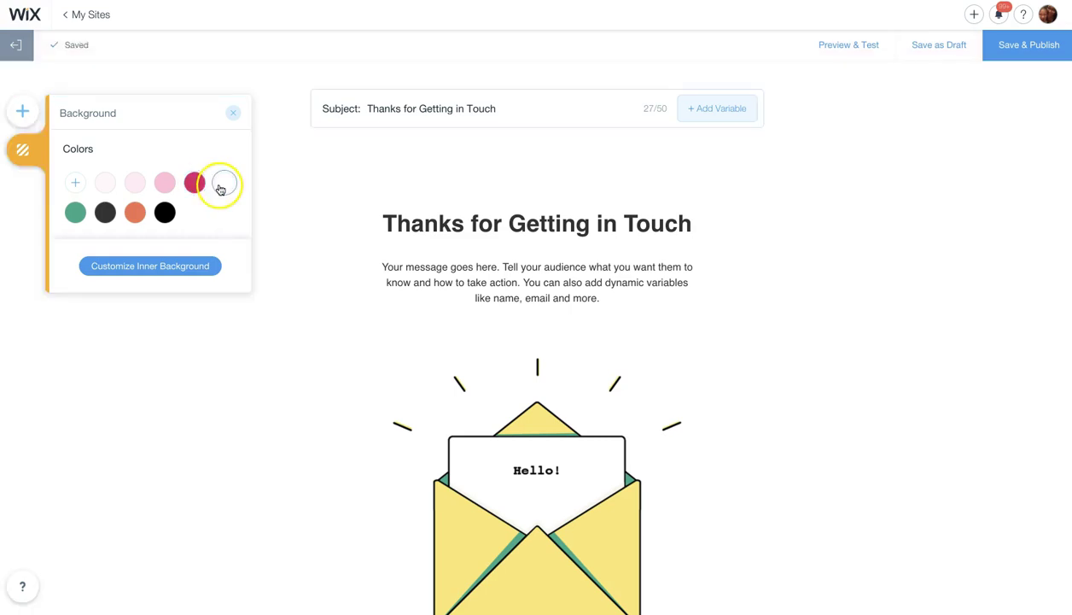
- Customize the email's inner background with a border width of 4 px
left_click(190, 270)
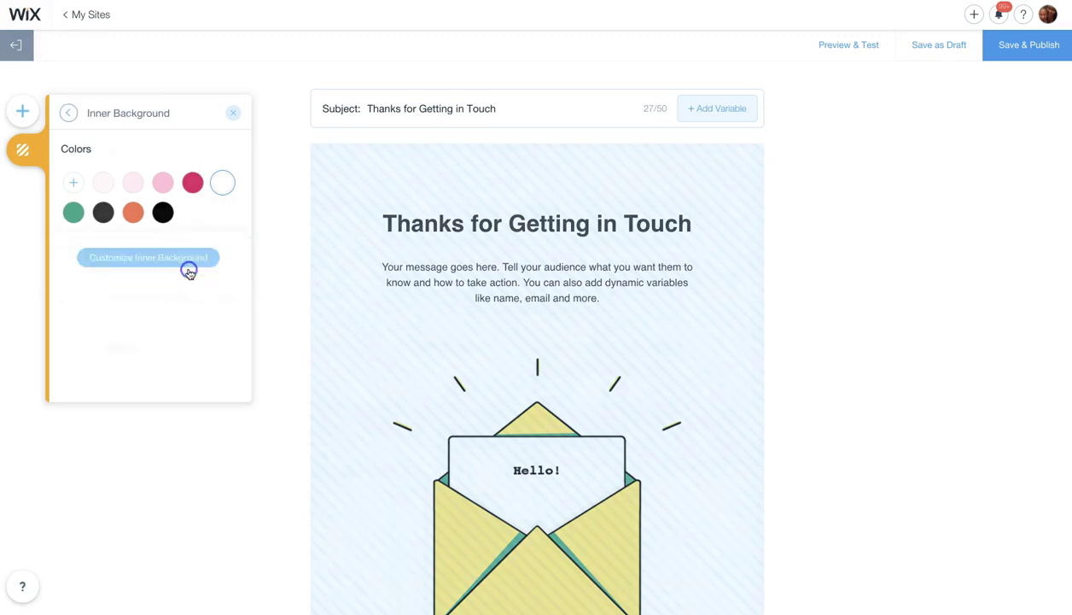
left_click(218, 203)
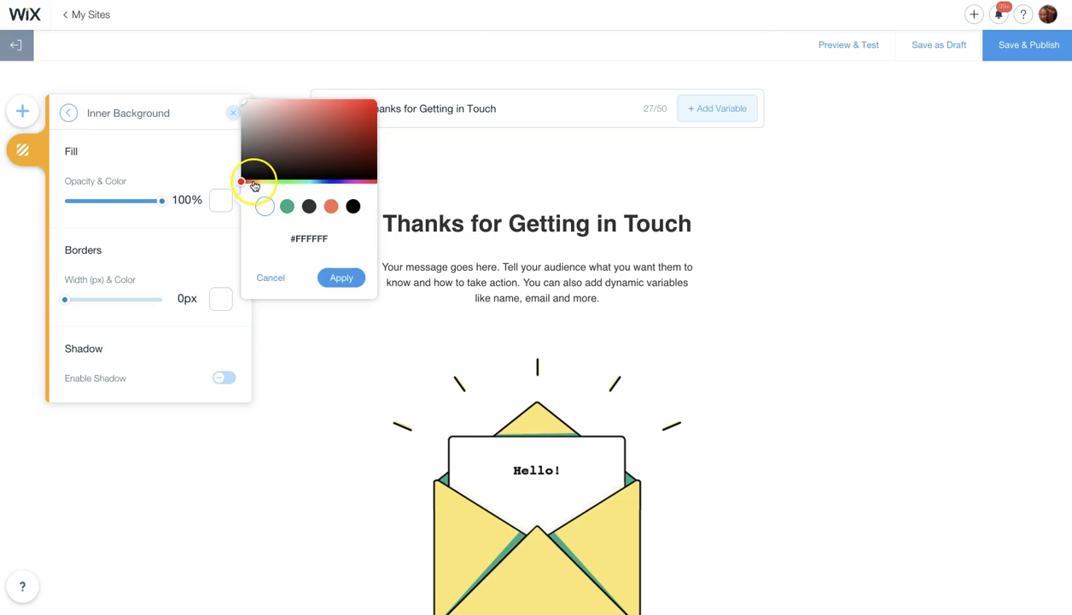
left_click(208, 247)
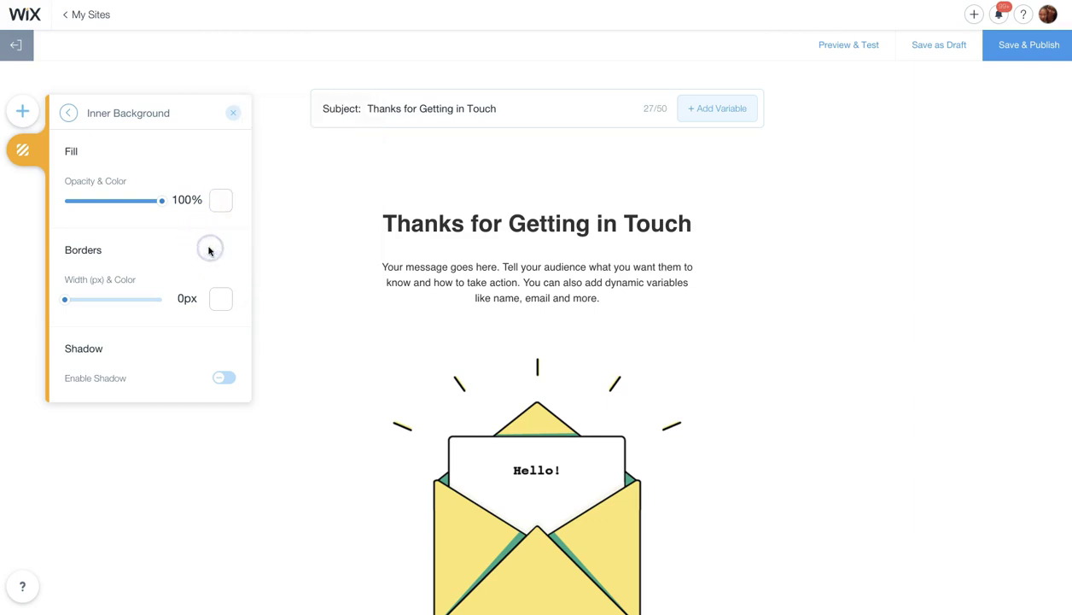
mouse_move(94, 290)
left_mouse_down()
mouse_move(88, 299)
mouse_move(107, 301)
left_mouse_up()
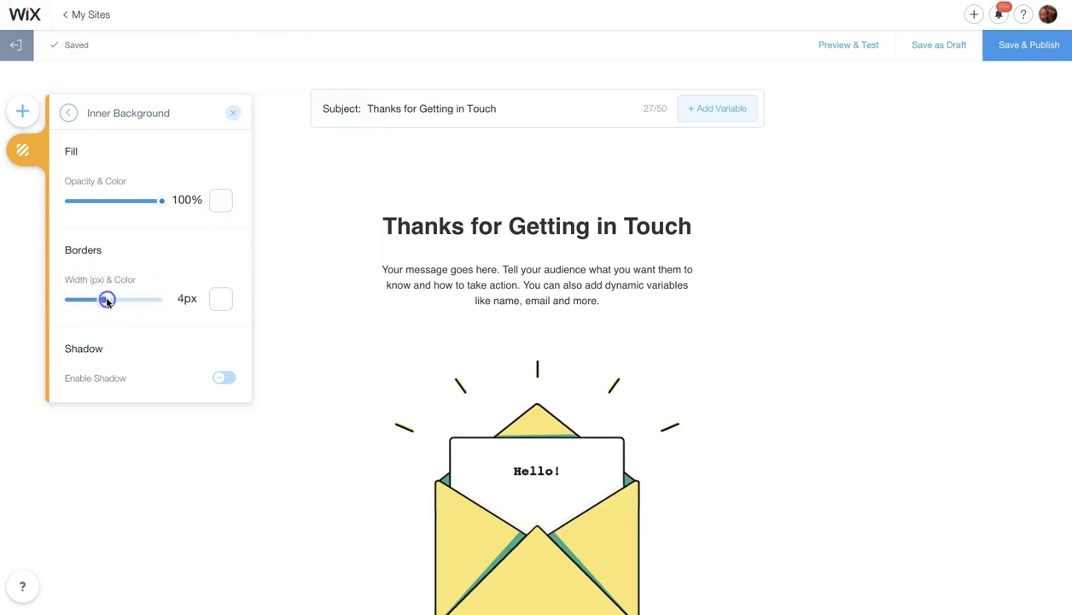
- Color the inner background's border turquoise (#0CDED2) and enable its shadow
left_click(221, 299)
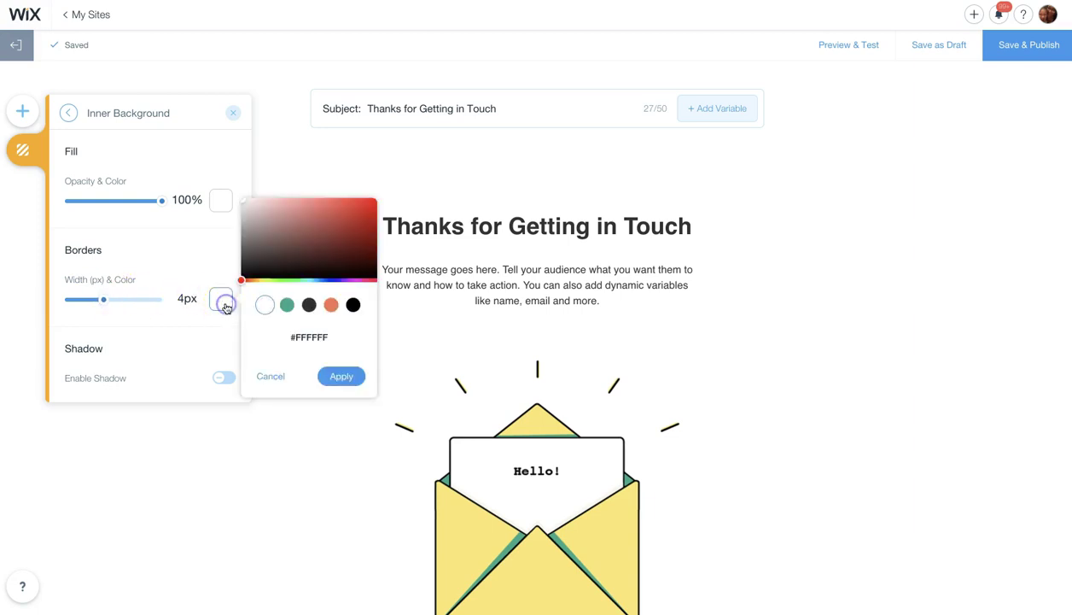
left_click(311, 281)
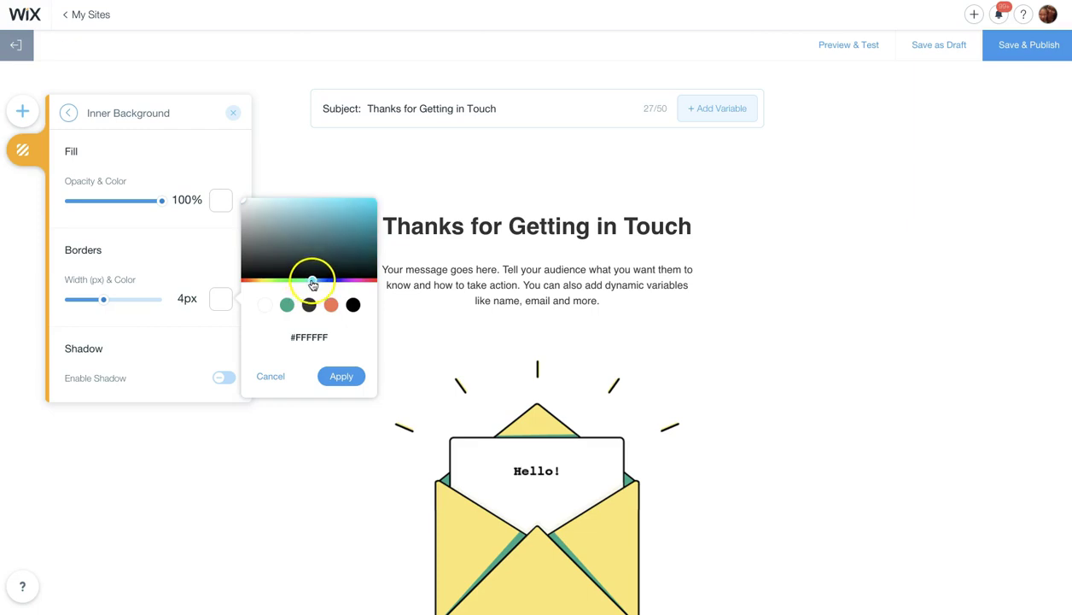
left_click(308, 281)
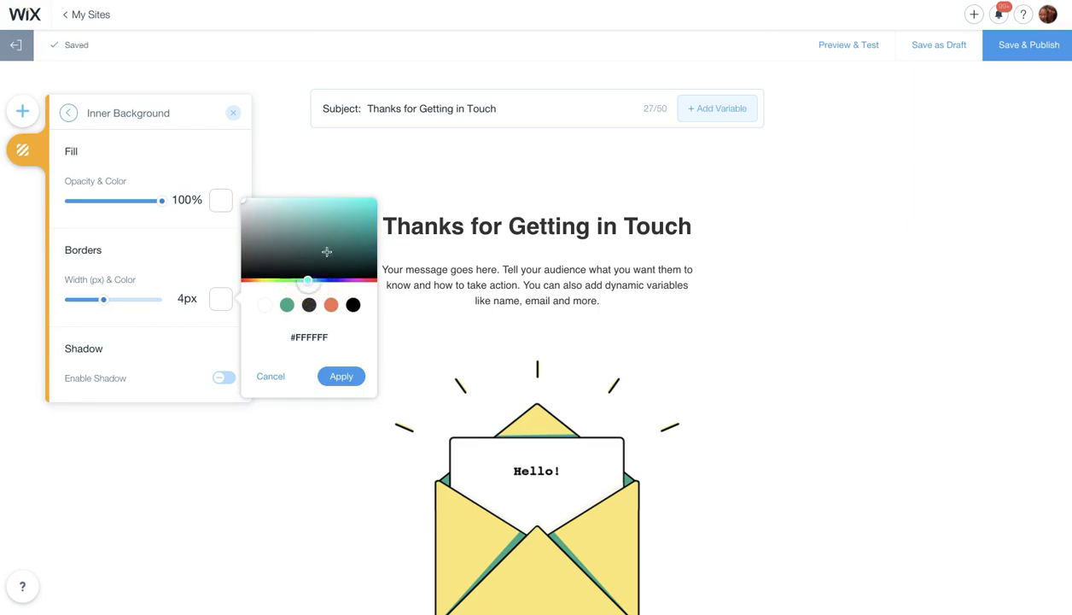
left_click(369, 208)
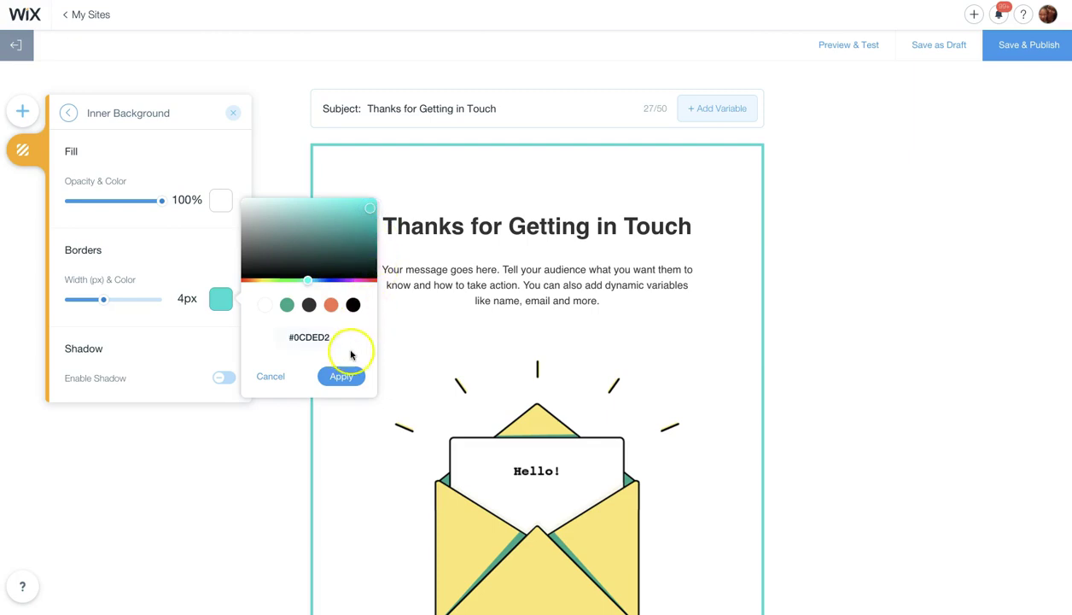
left_click(341, 376)
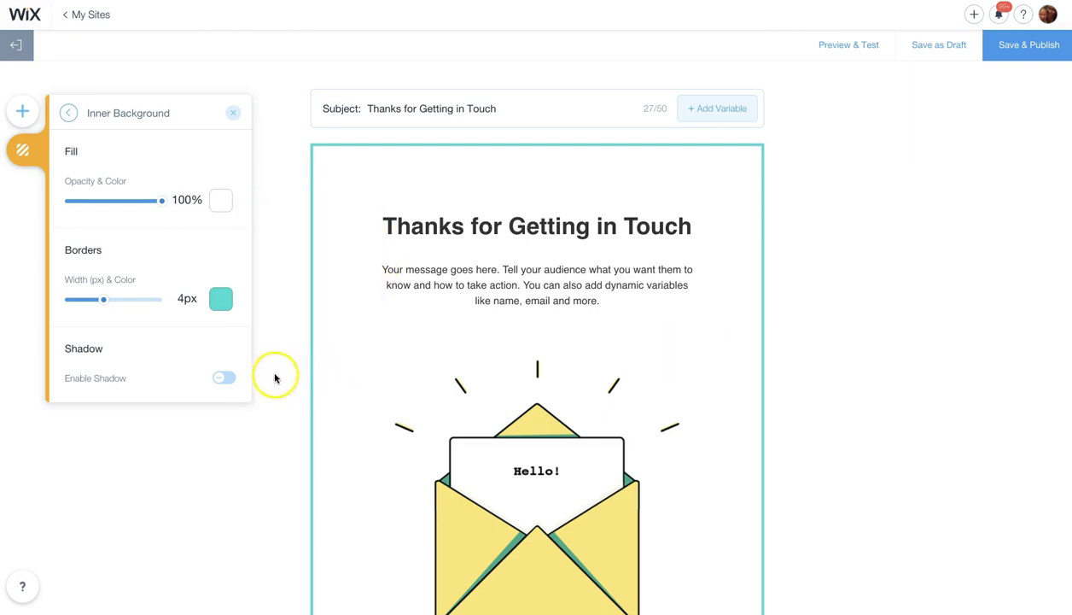
left_click(223, 378)
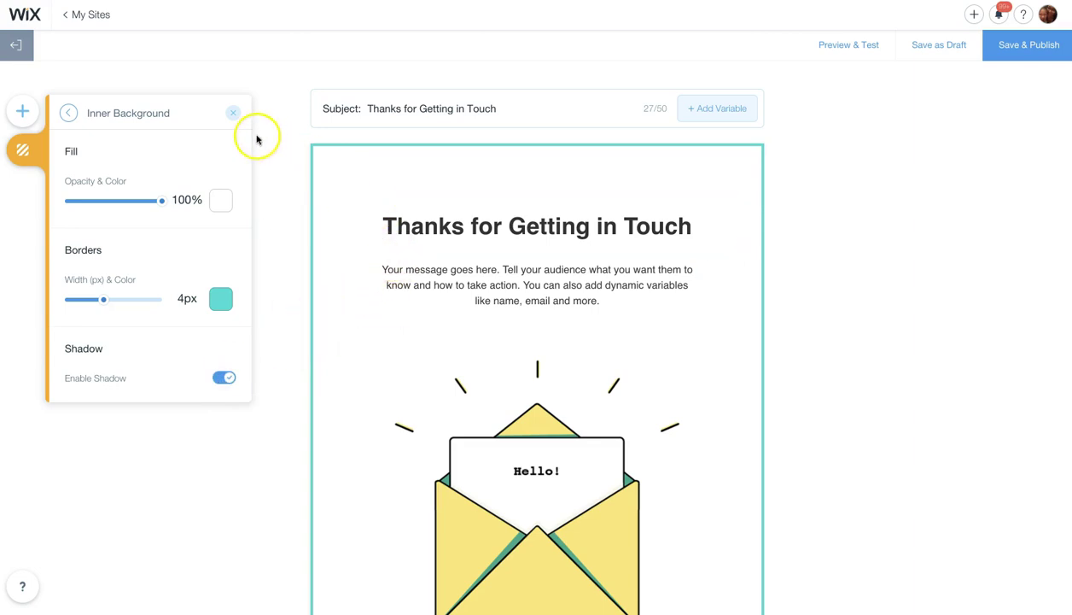
left_click(234, 113)
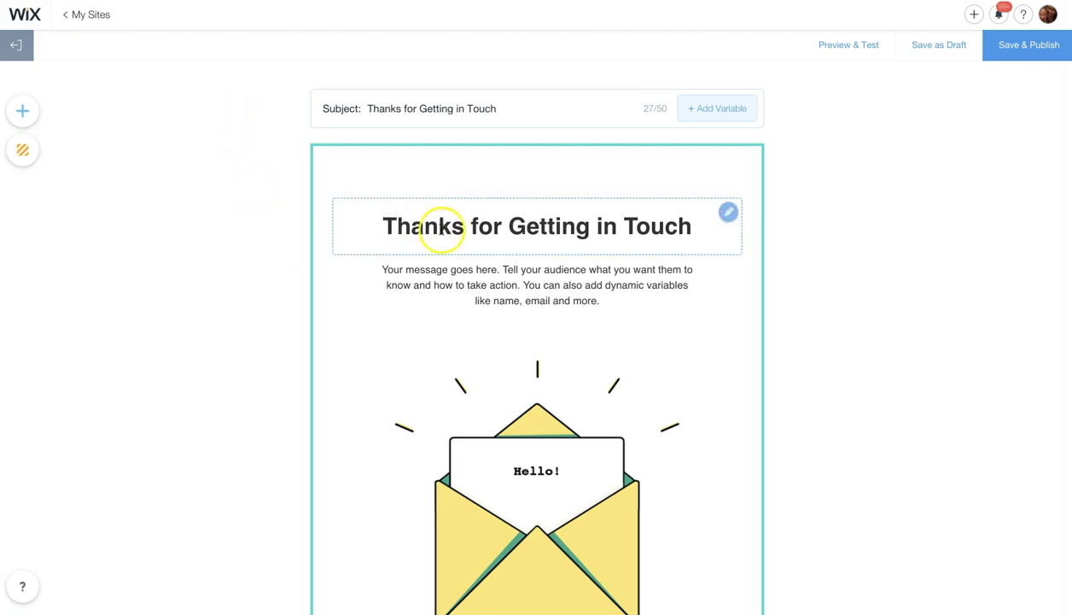
left_click(441, 232)
left_click(289, 313)
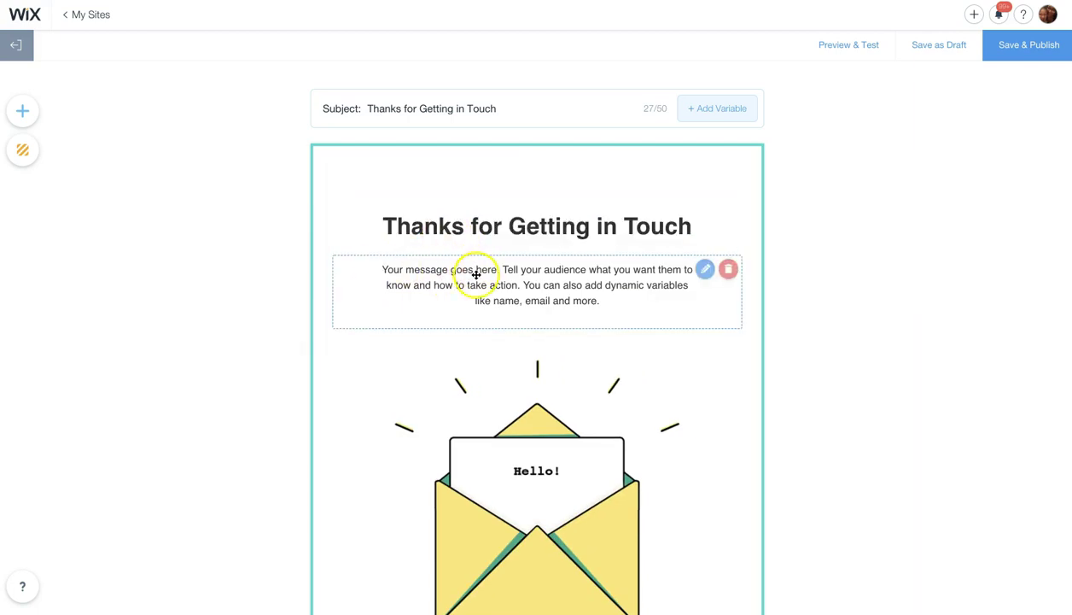
- Make the first line of the message paragraph below the heading bold
left_click(706, 272)
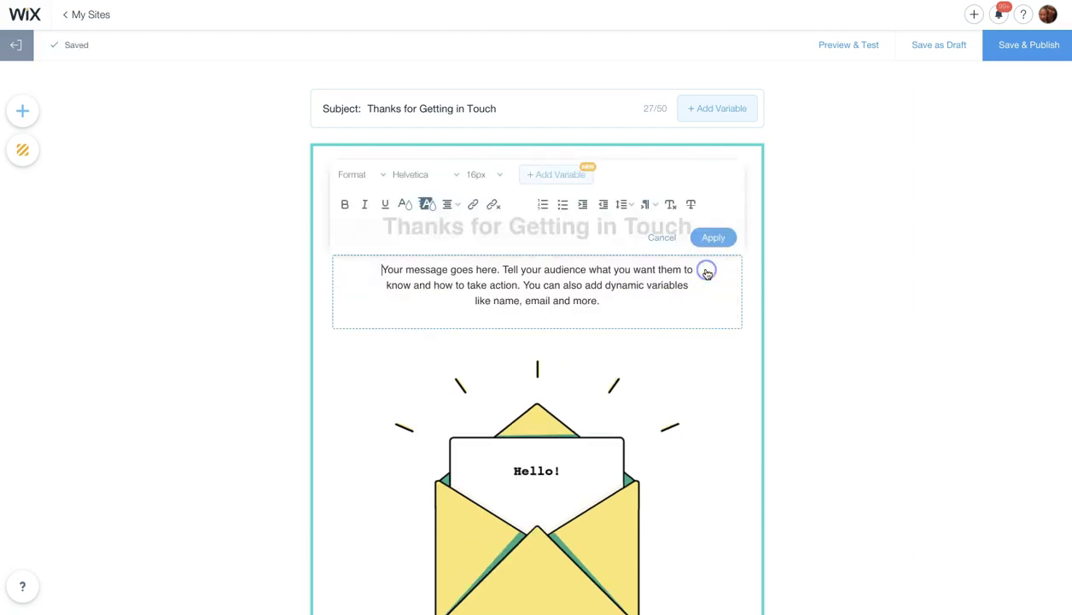
triple_click(461, 271)
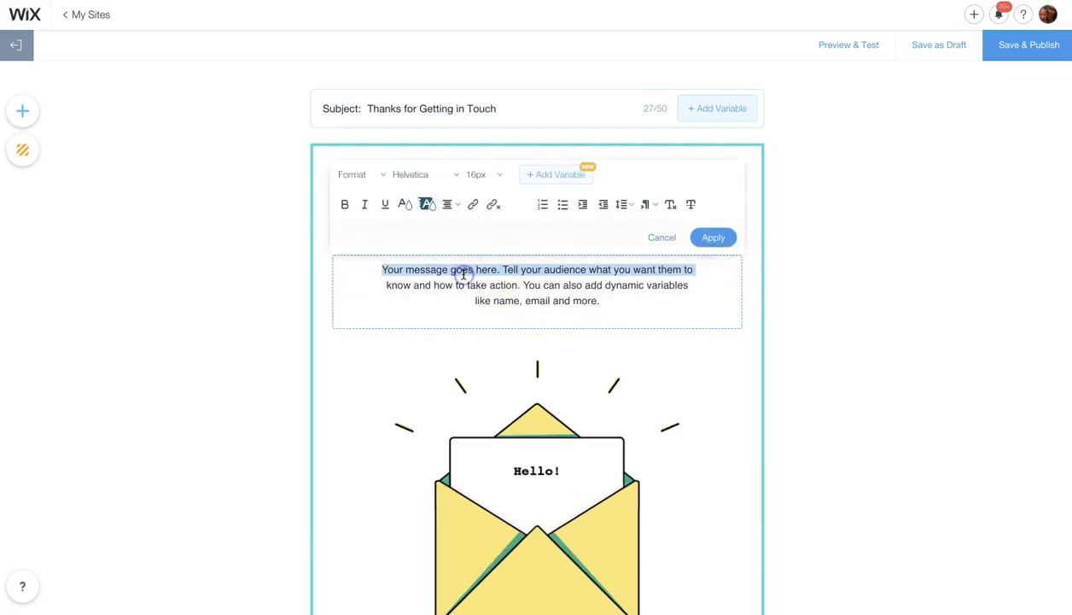
left_click(345, 204)
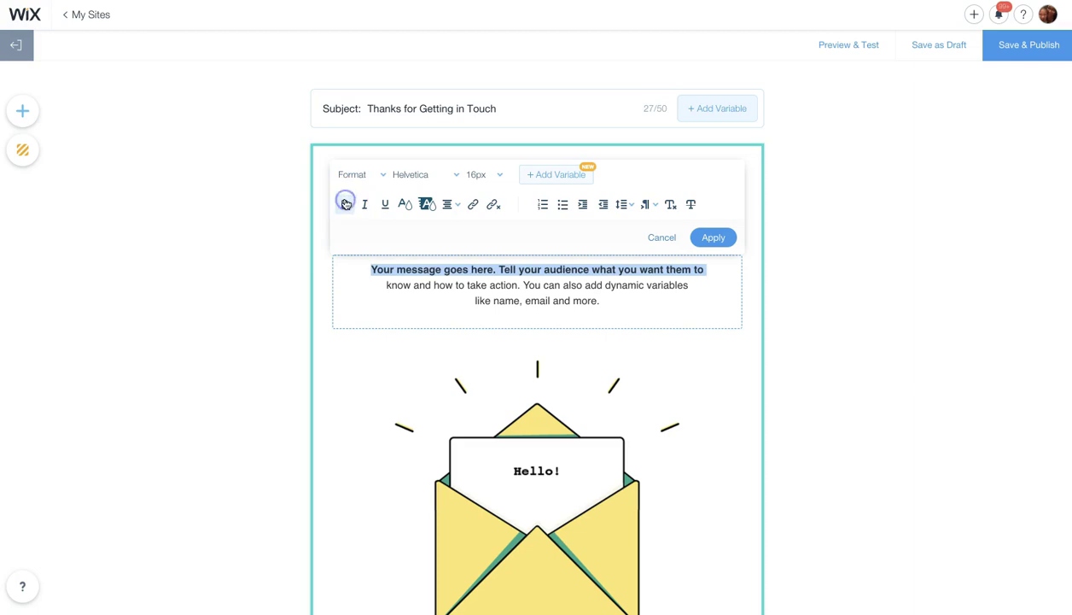
left_click(481, 288)
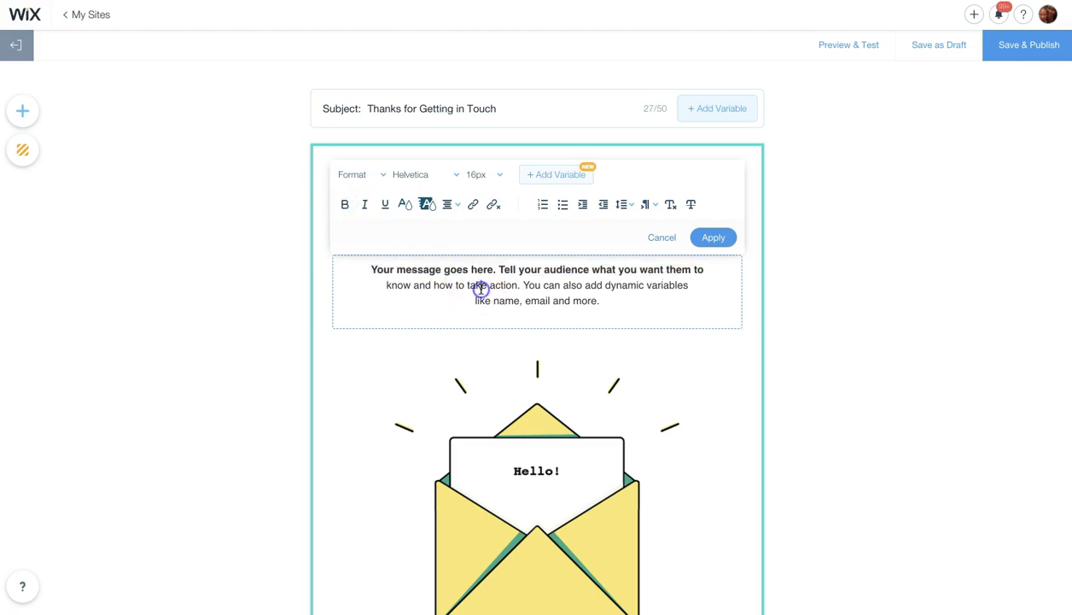
left_click(277, 301)
left_click(504, 224)
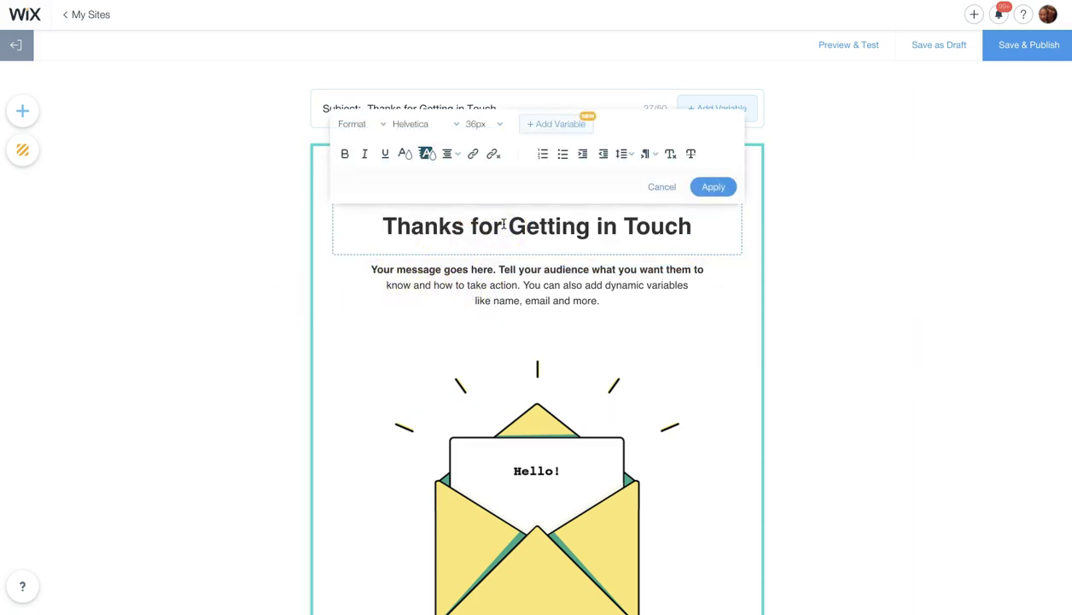
left_click(269, 351)
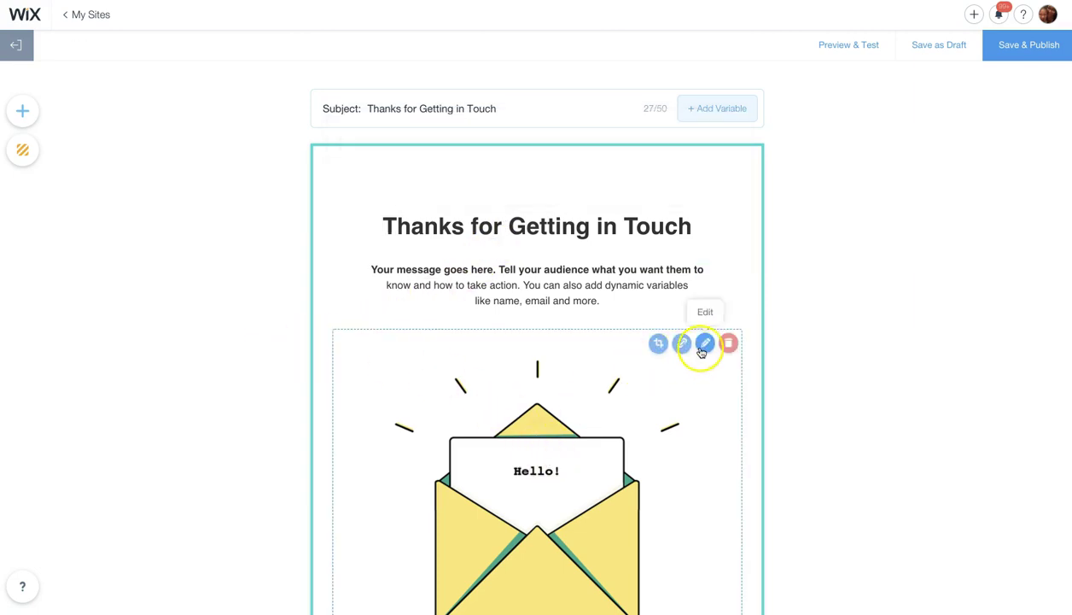
left_click(681, 343)
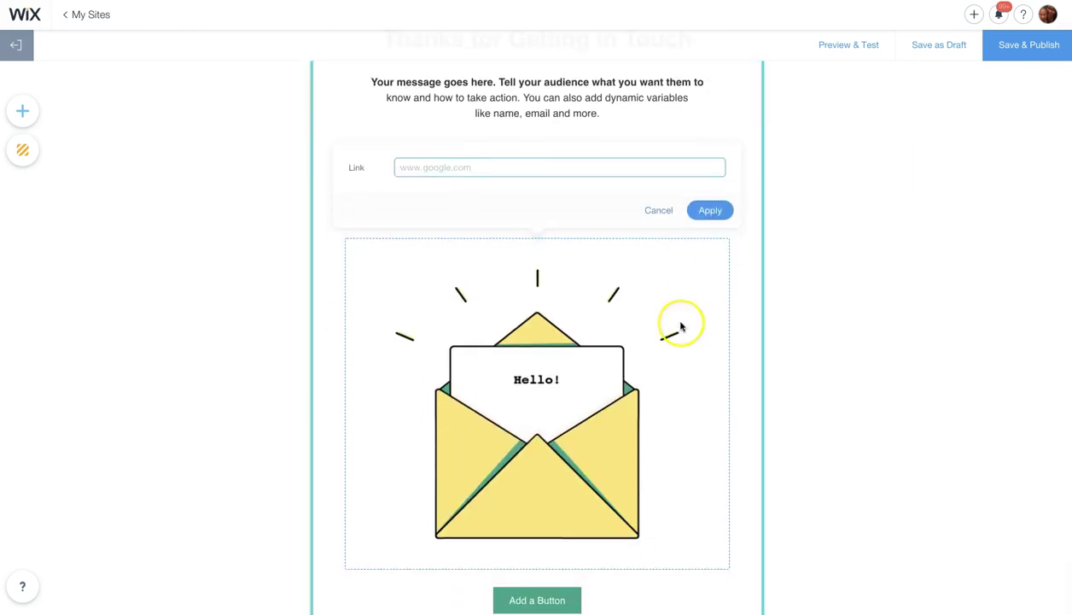
left_click(658, 211)
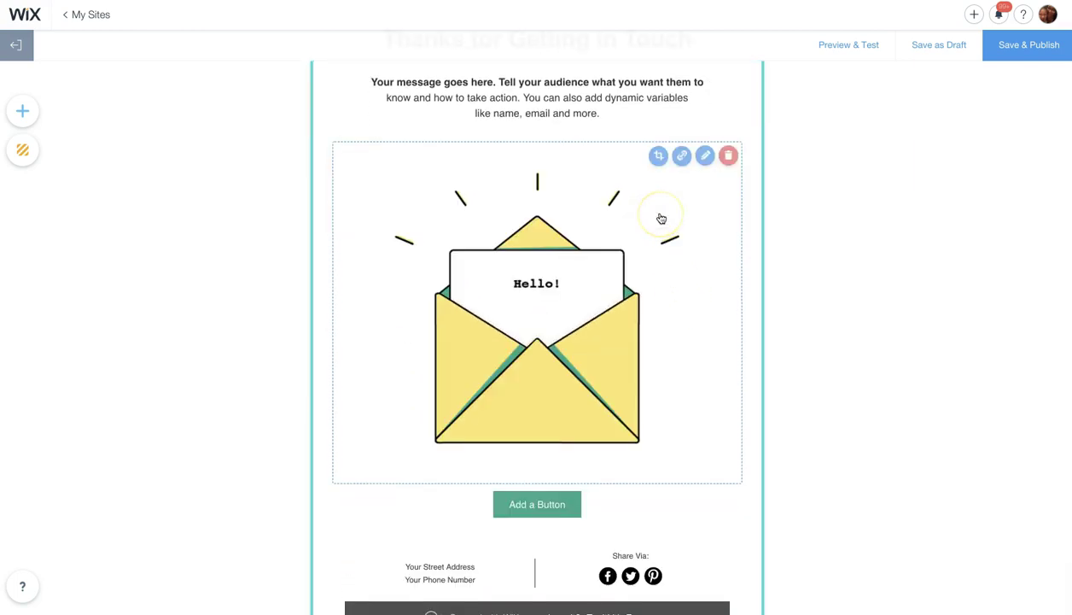
scroll(661, 219, "up", 3)
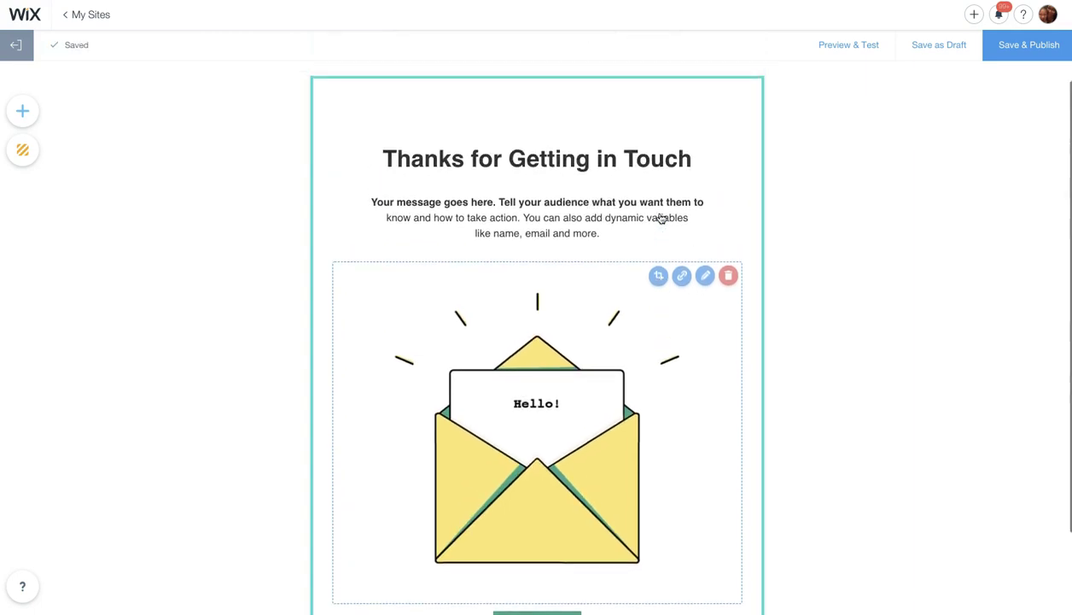
scroll(661, 219, "up", 2)
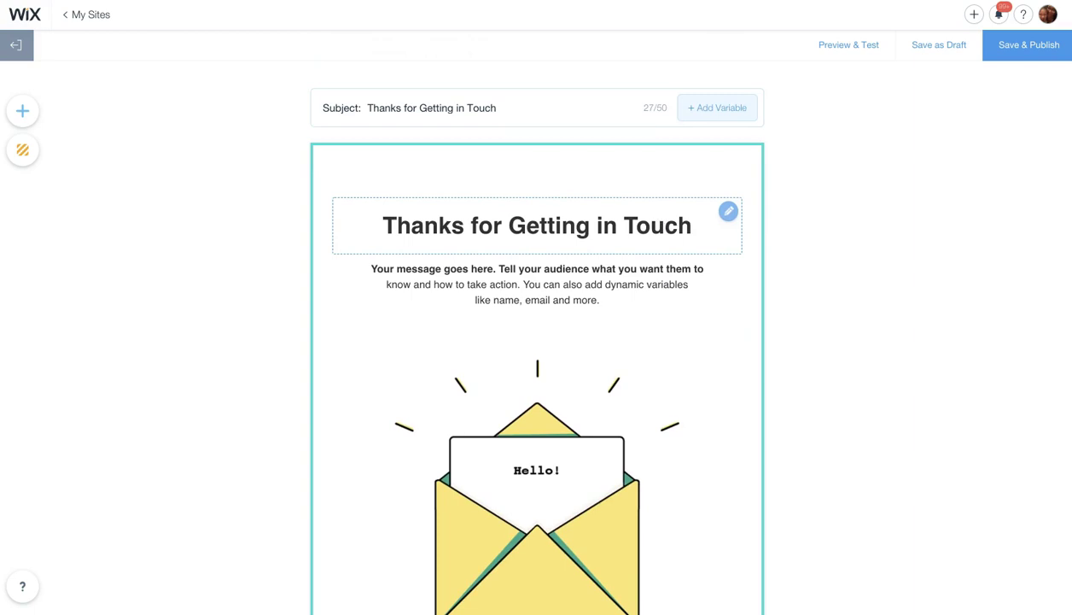
- Replace the email's subject line with "Hi, ! Got your message!"
left_click(499, 101)
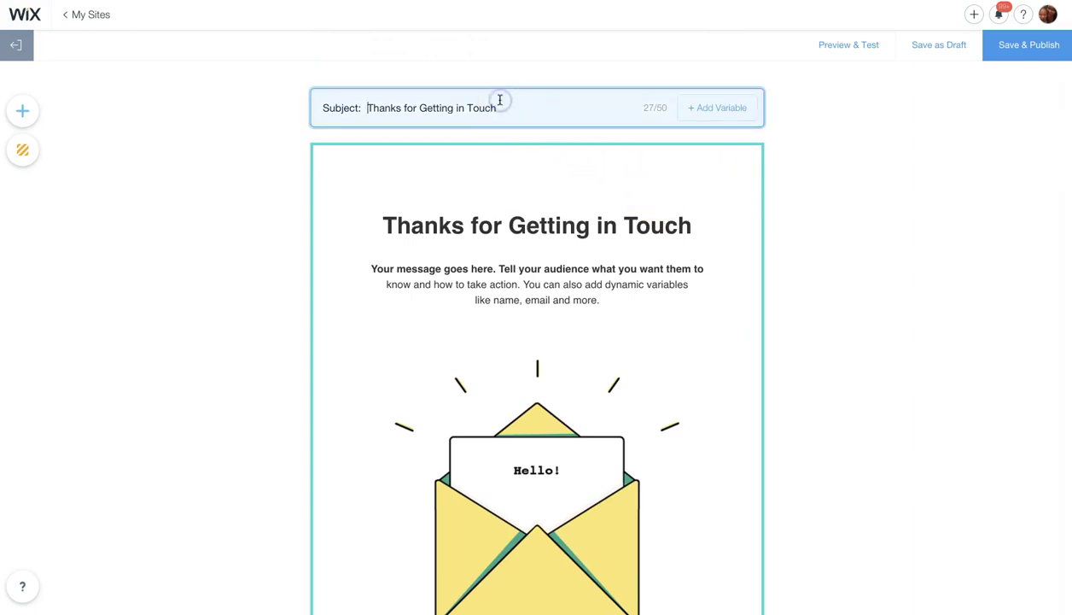
left_click_drag(500, 108, 374, 108)
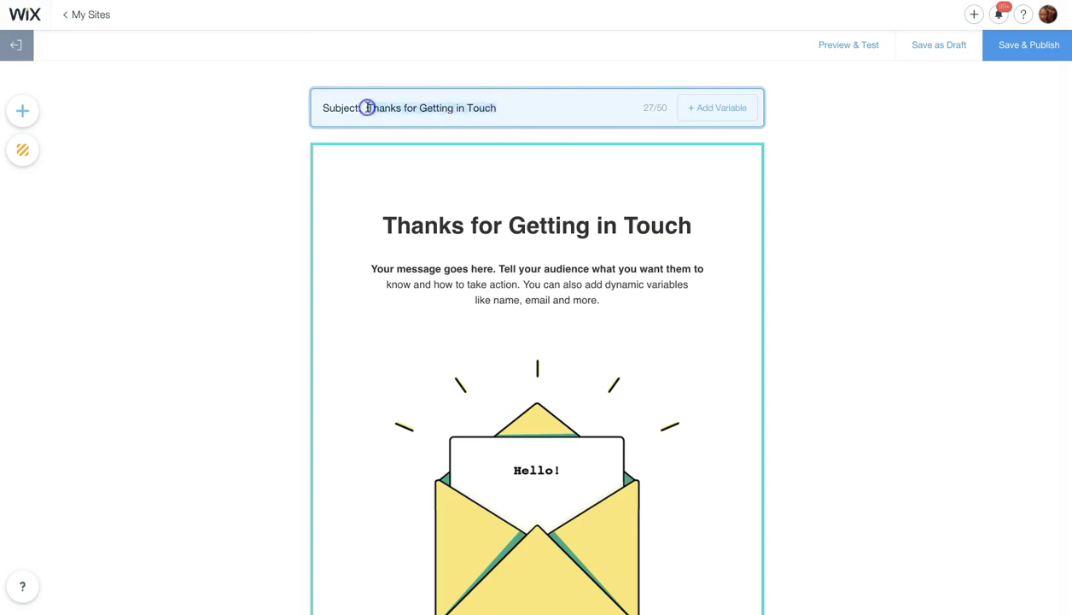
type("Hi, Got your message!")
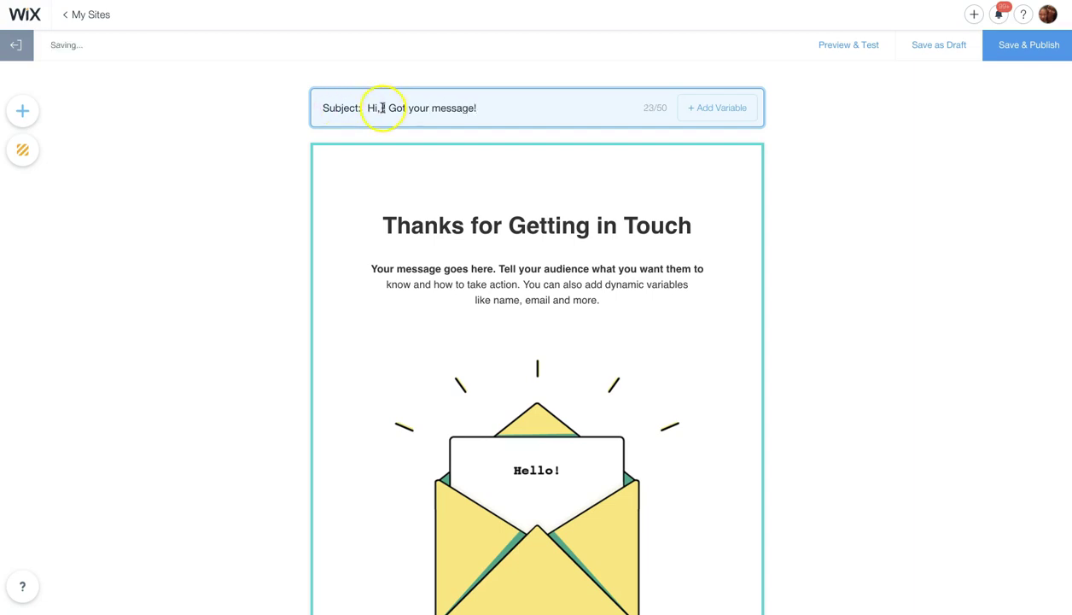
- Insert a dynamic variable called name before the first exclamation mark in the subject line
left_click(382, 108)
left_click(715, 111)
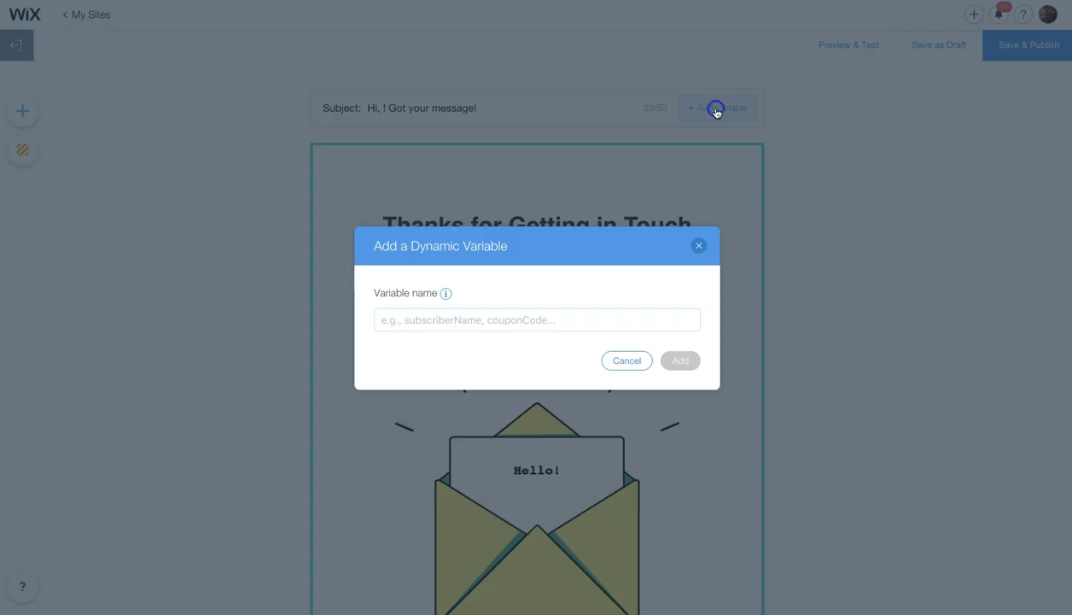
type("name")
left_click(721, 196)
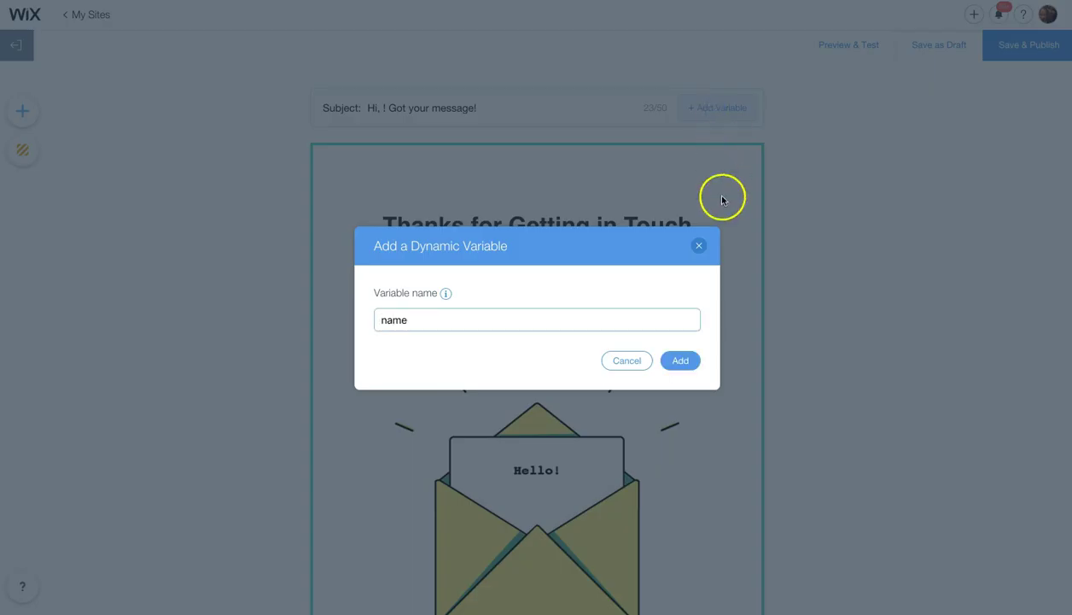
left_click(680, 360)
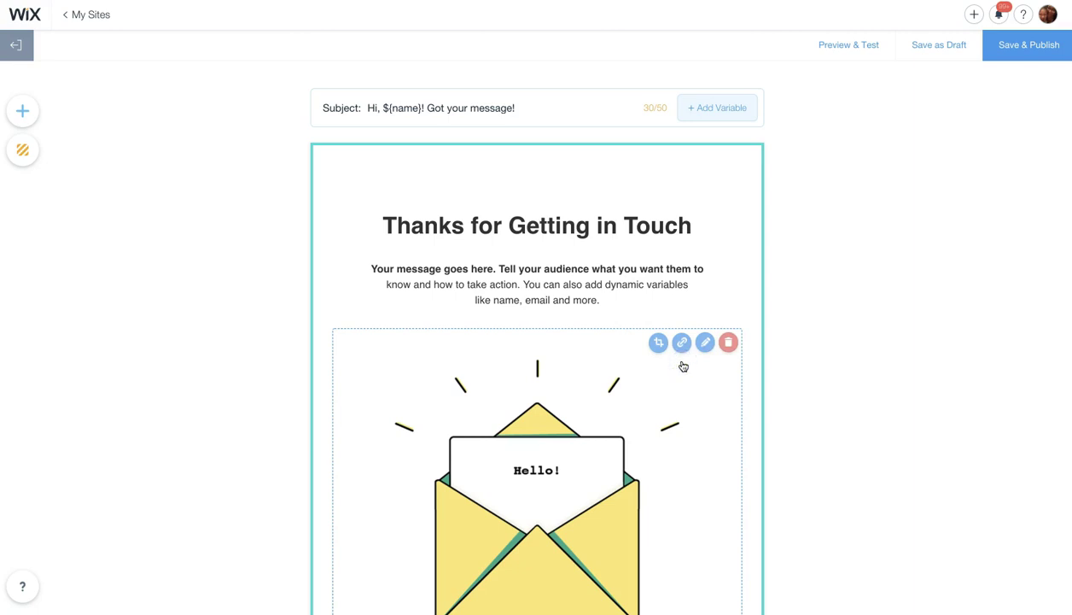
- Replace the email heading with "Hello" followed by a dynamic variable called name, without a fallback value
double_click(566, 235)
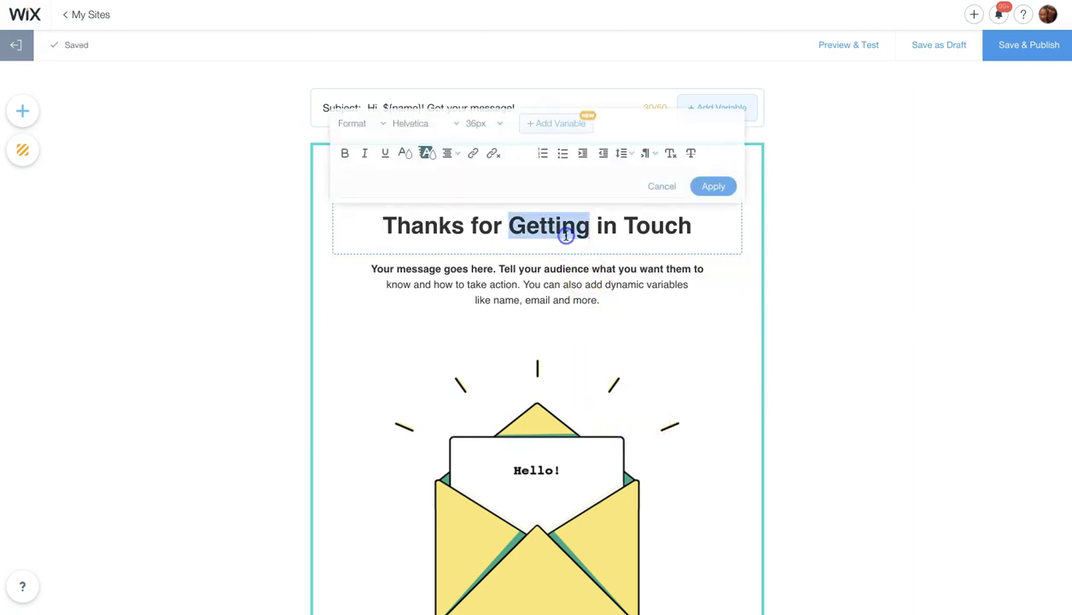
triple_click(545, 224)
type("H")
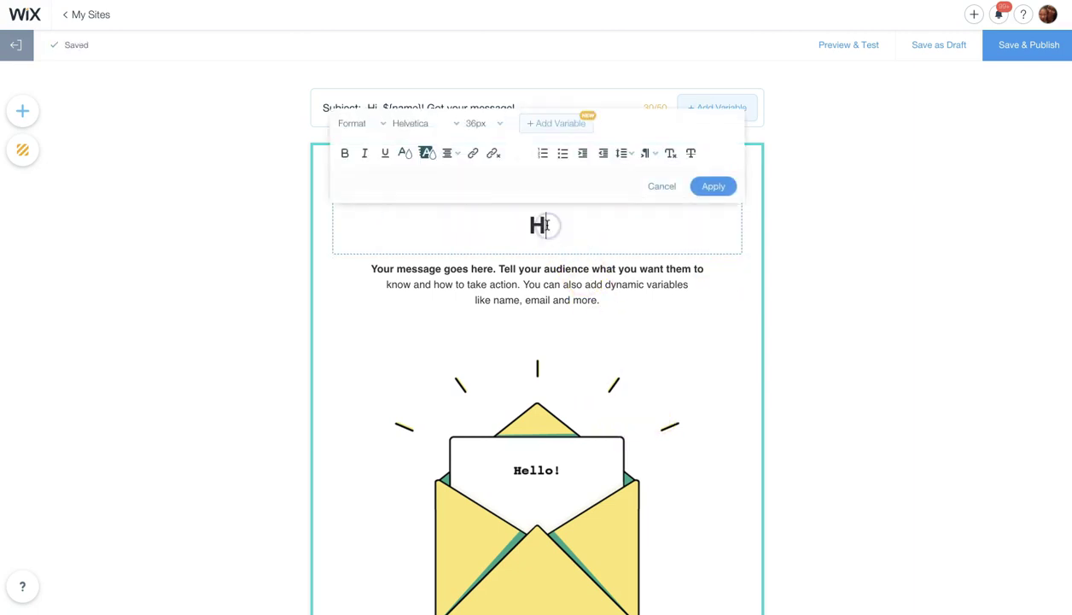
type("ello")
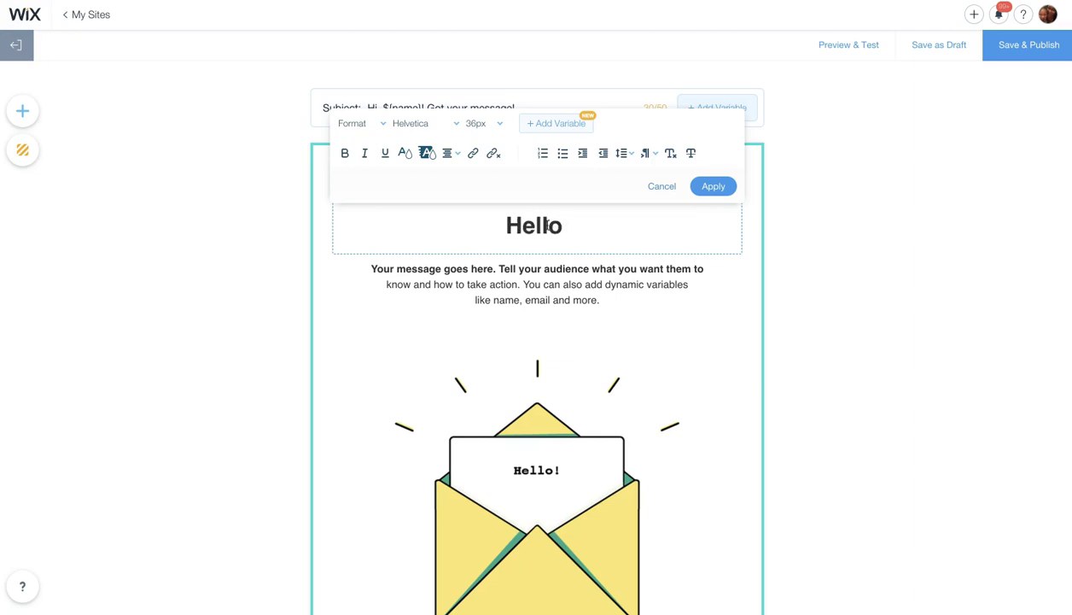
left_click(563, 126)
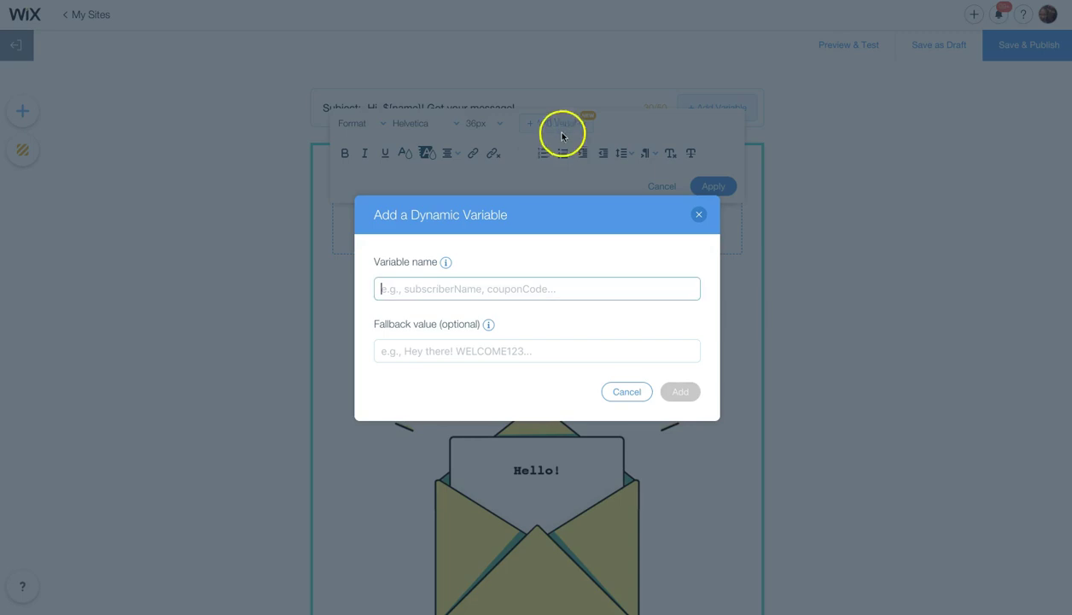
type("name")
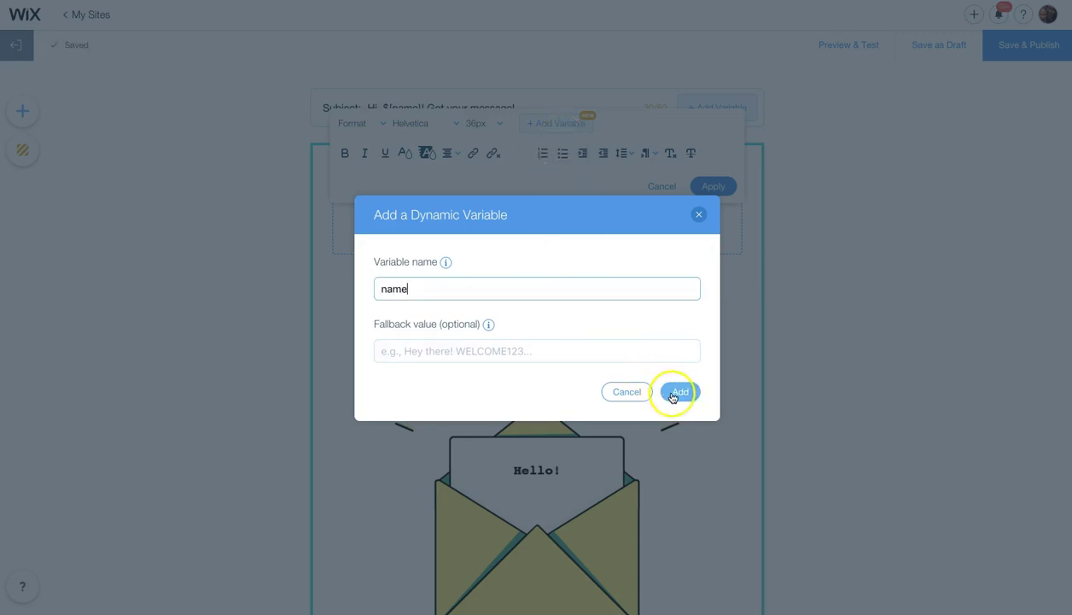
left_click(679, 392)
left_click(804, 335)
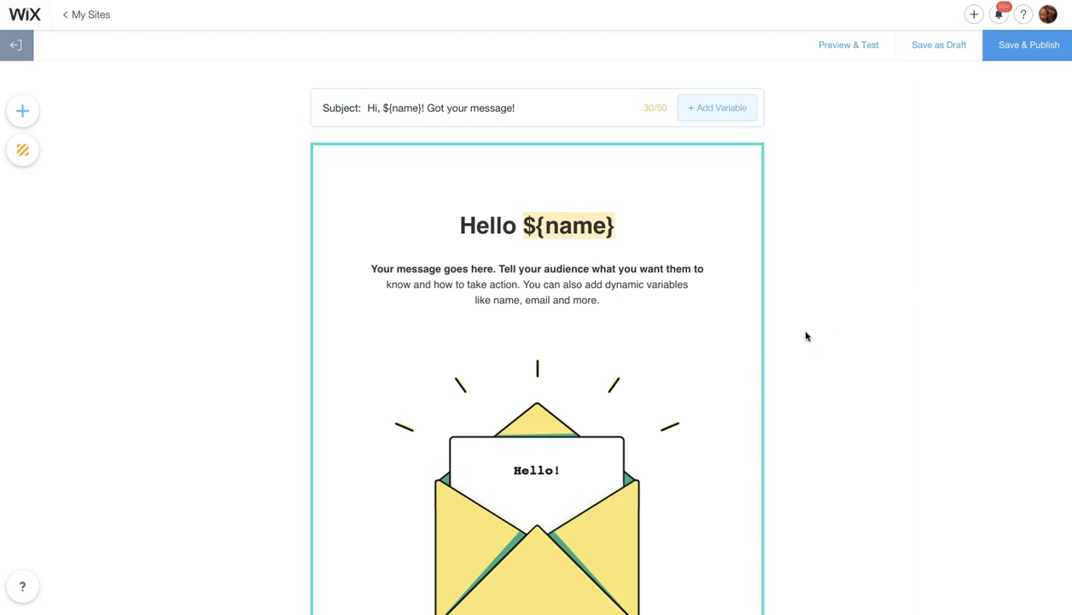
- Add the line "This is the message you sent:" below the message paragraph, separated by an empty line
scroll(806, 335, "down", 5)
scroll(806, 335, "up", 4)
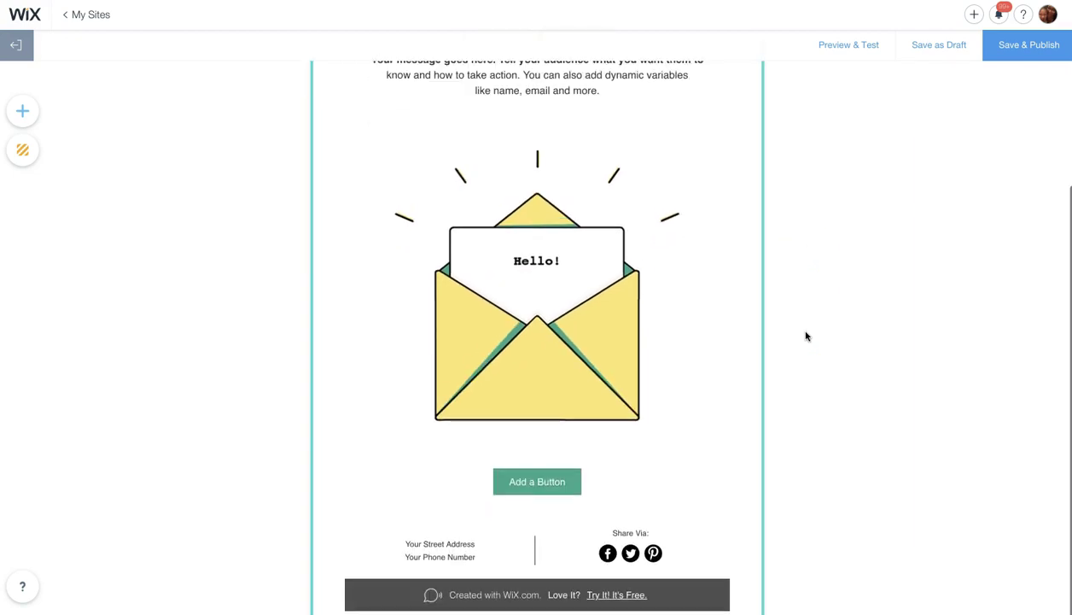
scroll(806, 336, "up", 1)
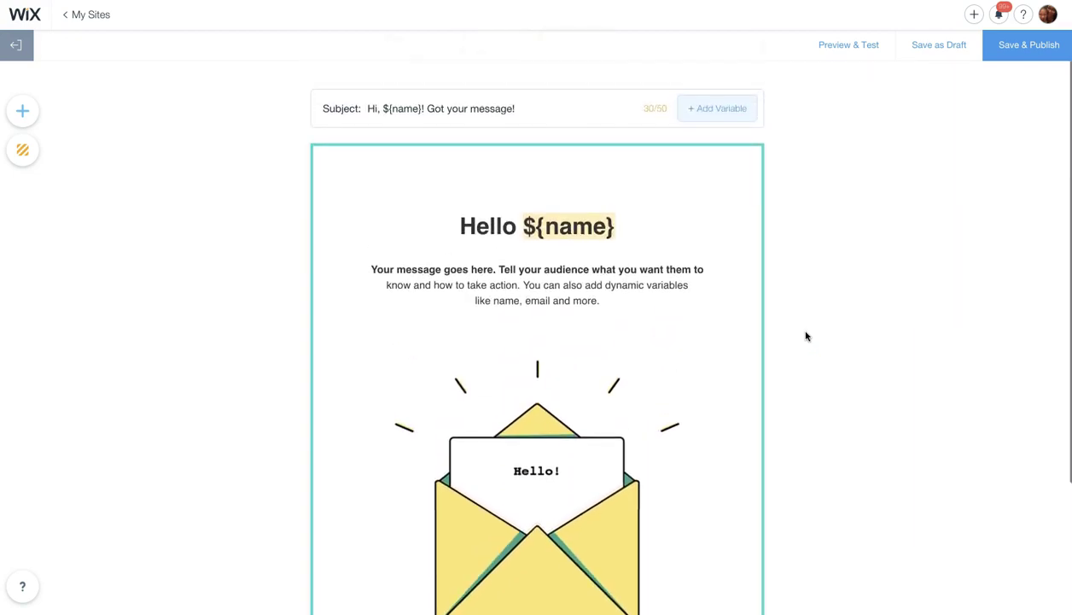
left_click(561, 288)
left_click(616, 296)
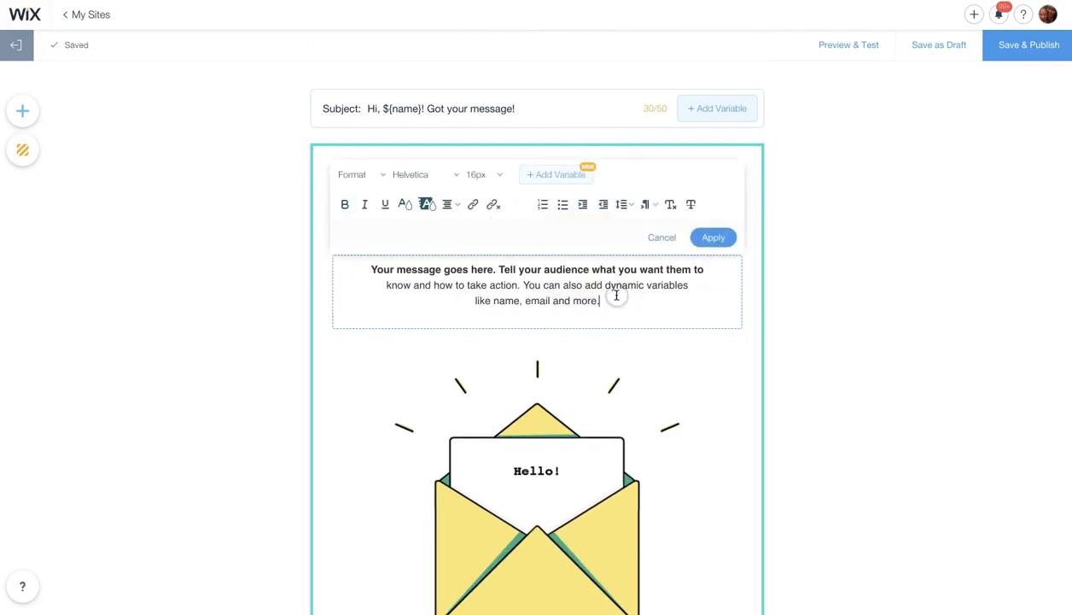
key("Return")
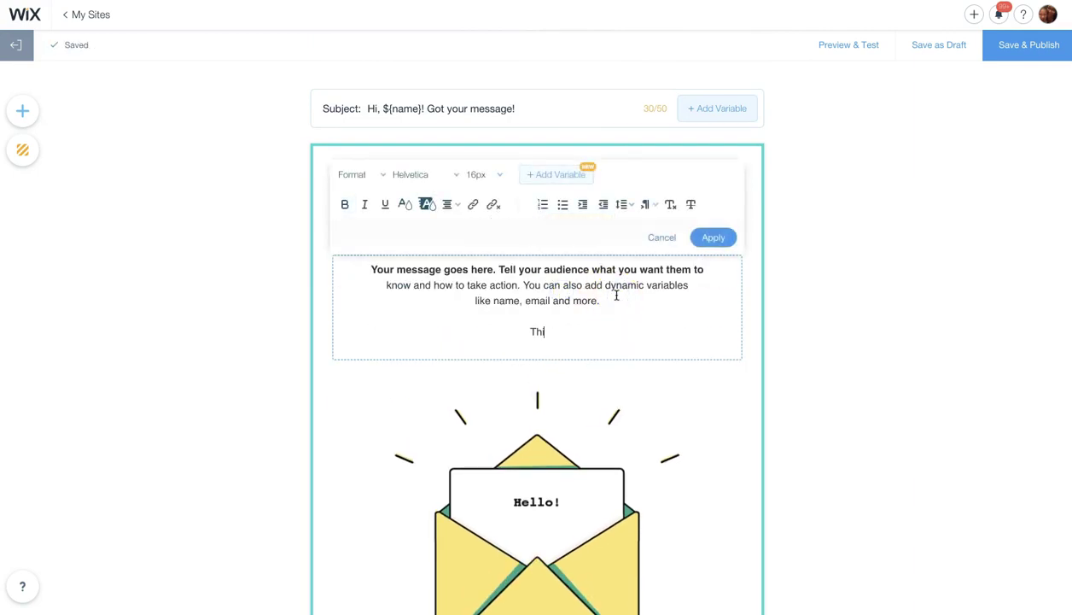
type("This is the mes")
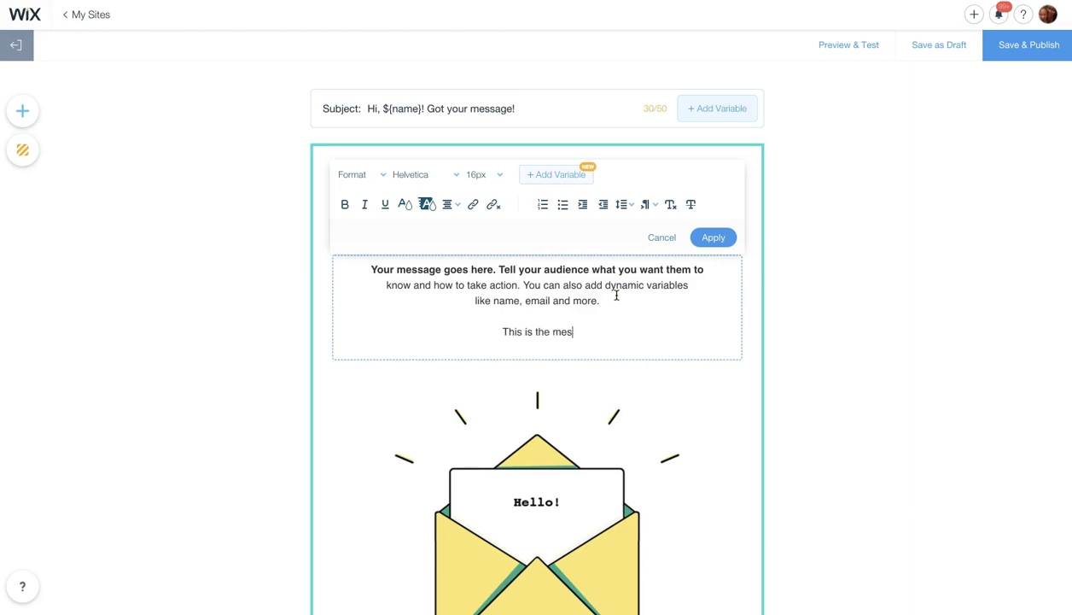
type("sage you sent:")
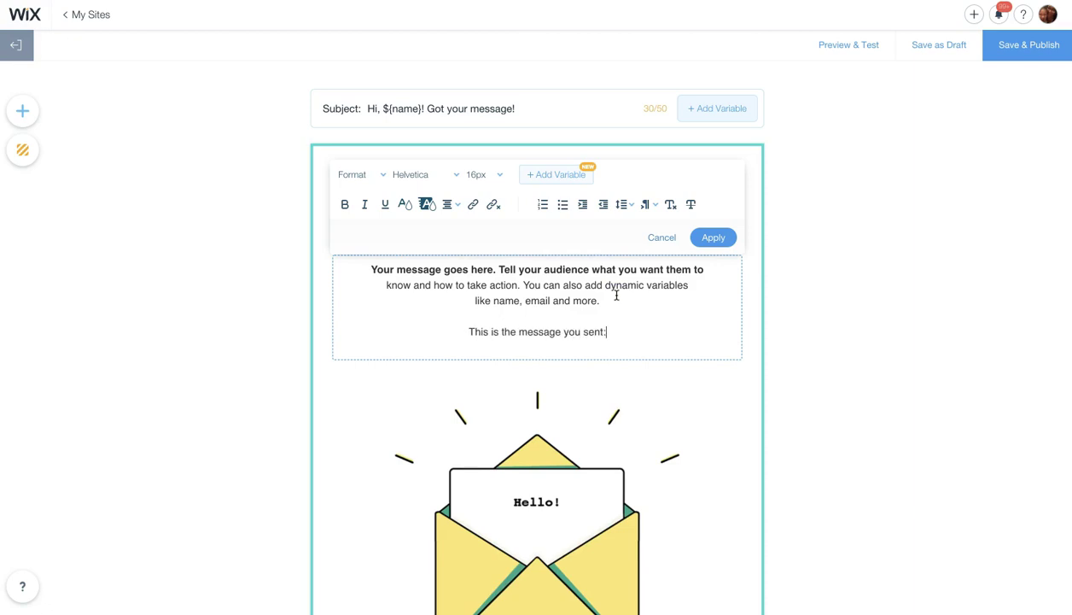
- Insert a dynamic variable called message on a new line under "This is the message you sent:" and apply the text changes
key("Return")
left_click(559, 174)
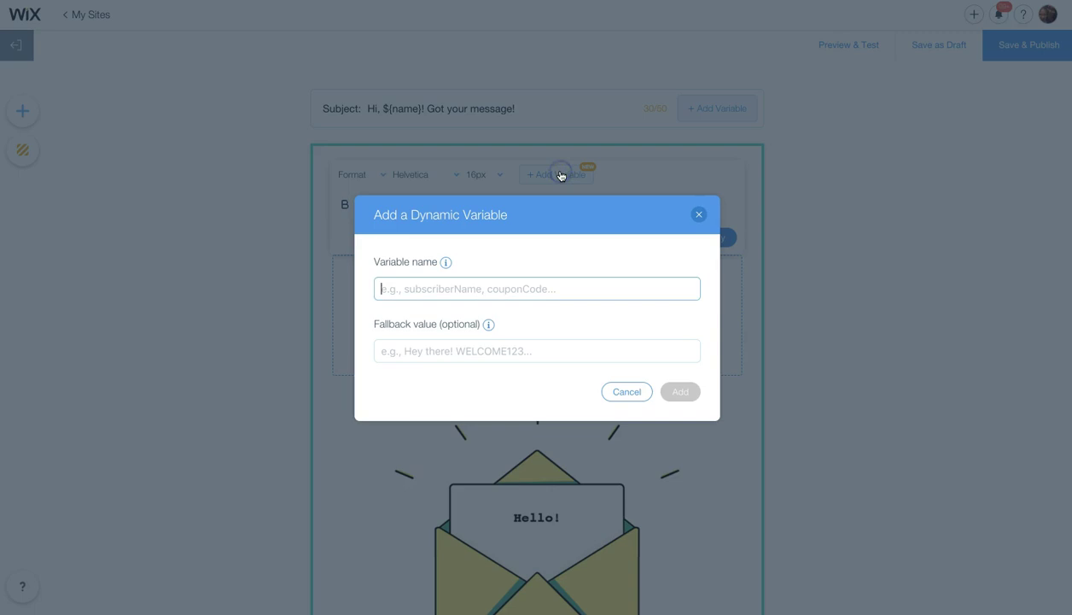
type("message")
key("Return")
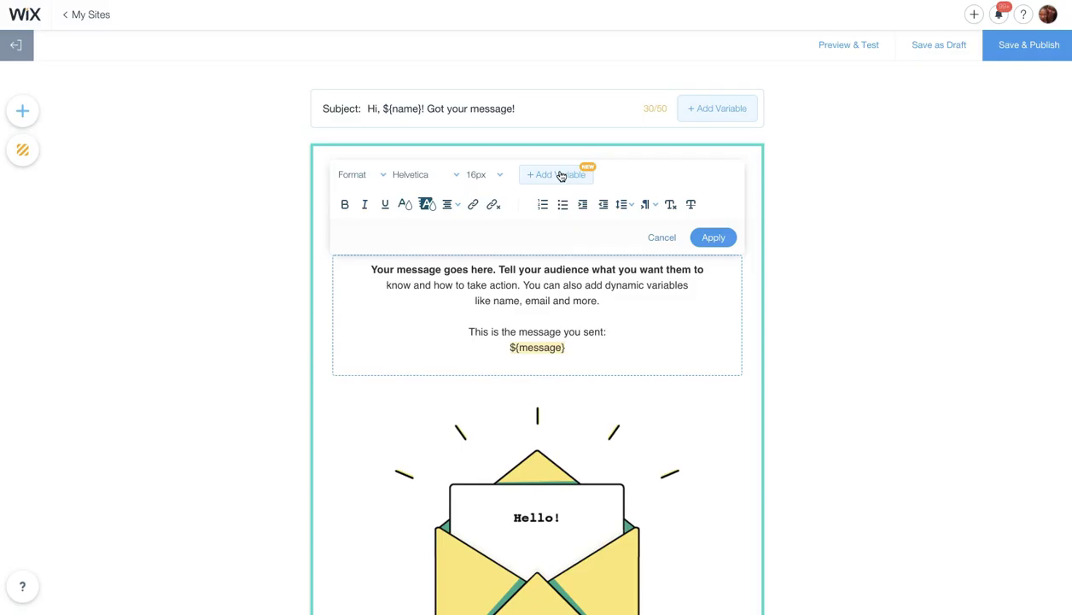
left_click(714, 237)
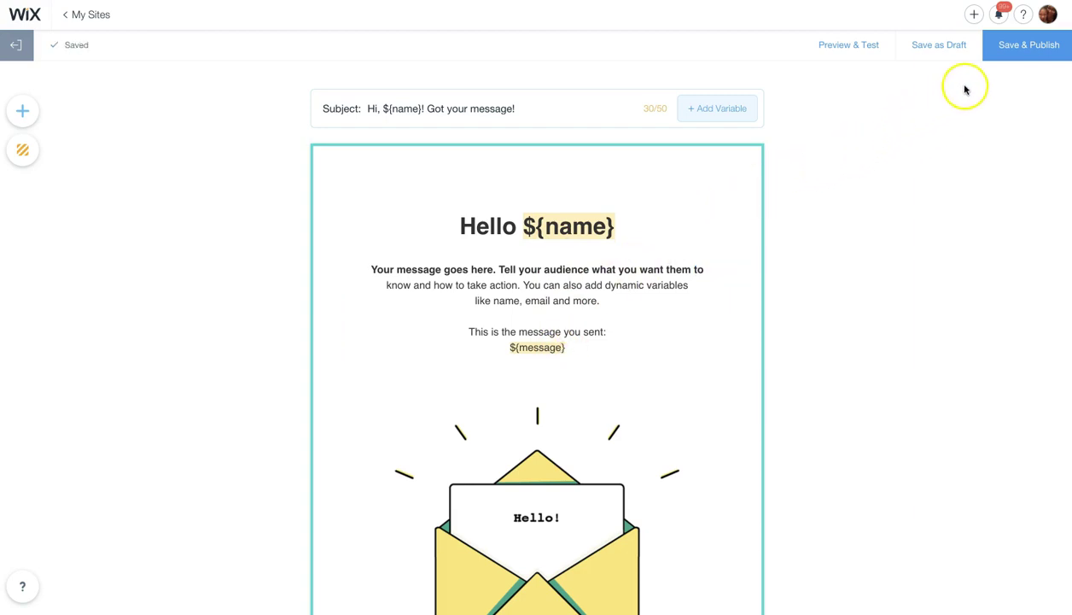
- Start publishing the email, choose to add the sender details and set the From Name to Totally Codable
left_click(1035, 47)
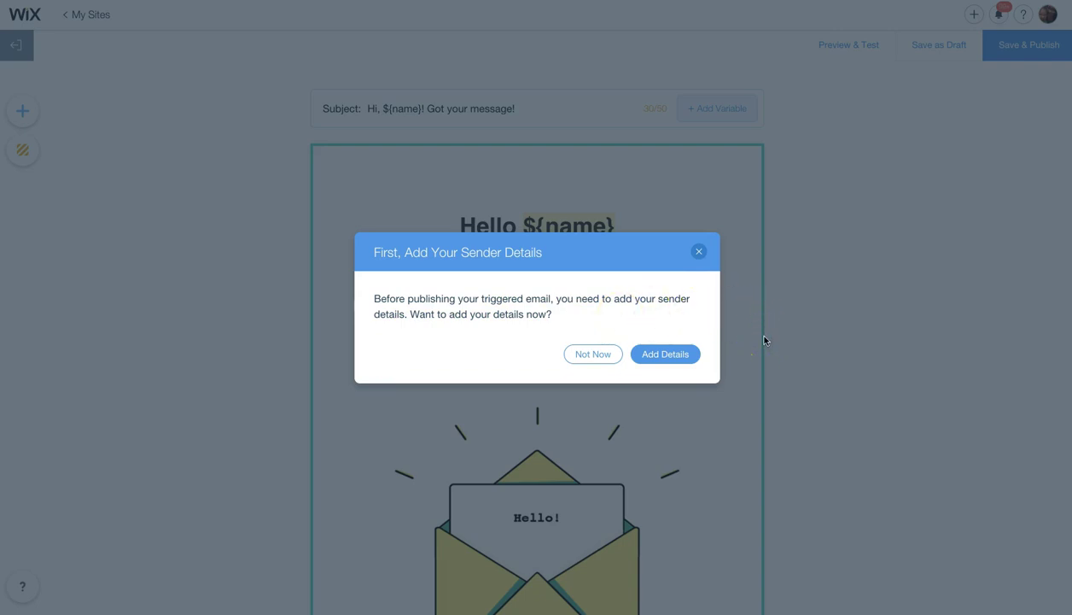
left_click(664, 355)
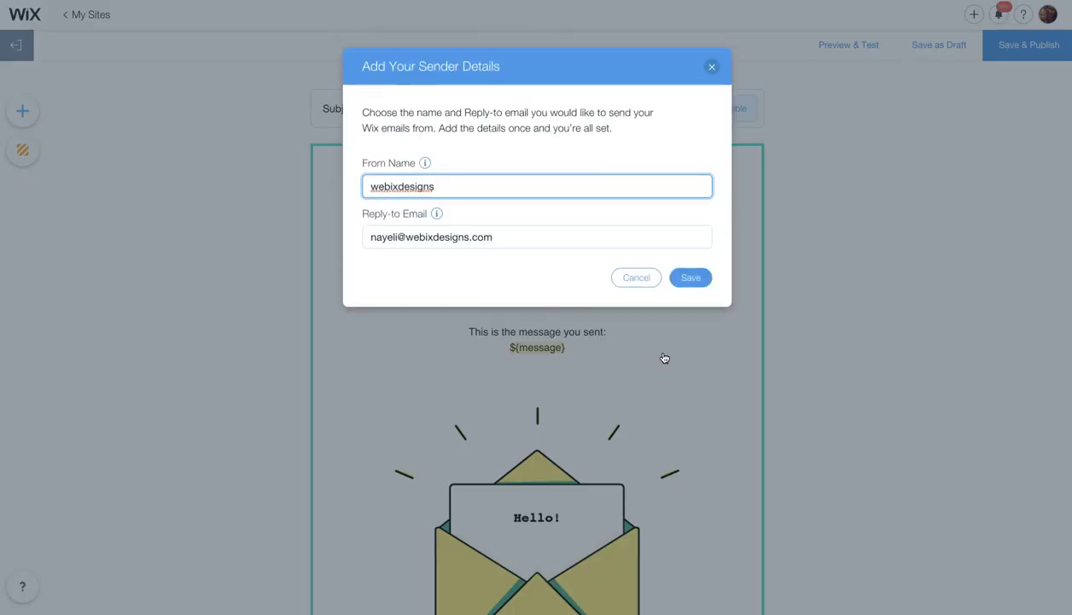
double_click(506, 186)
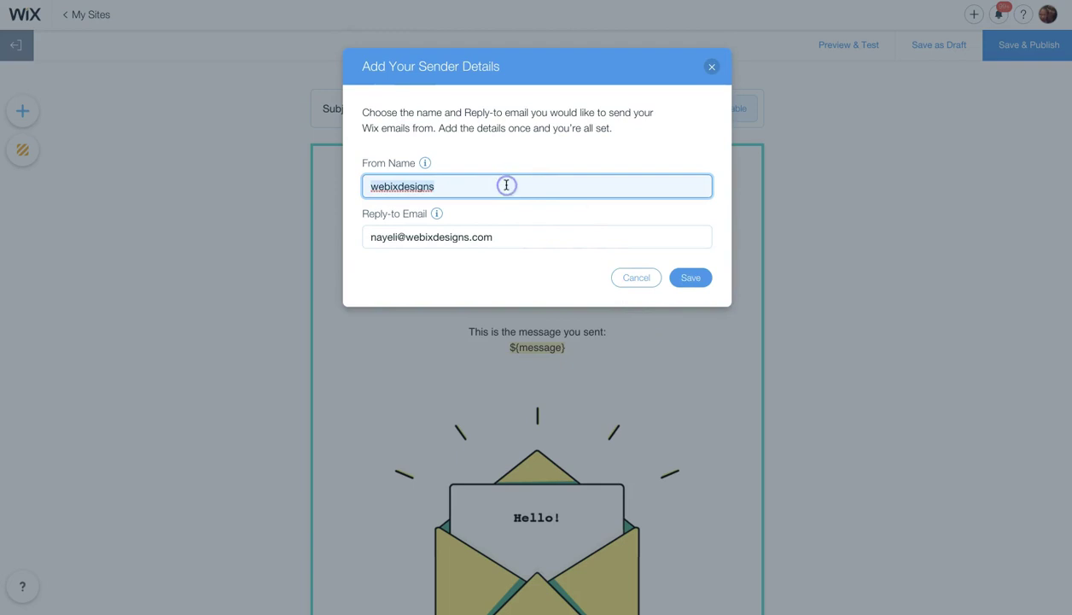
type("Totally Codable")
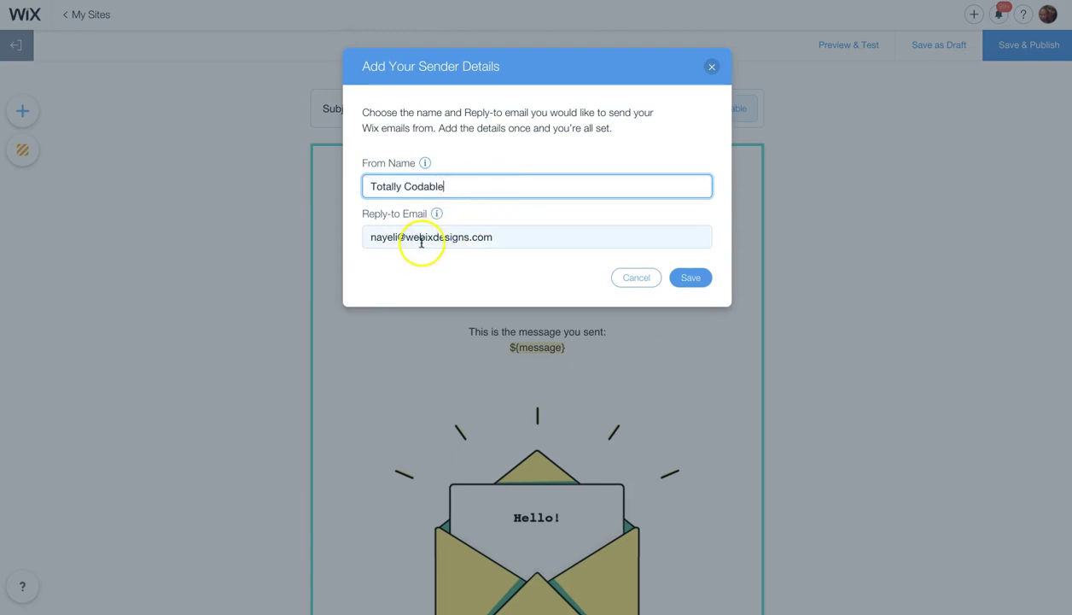
- Change the domain of the reply-to email so it is the sender's address at Totally Codable
left_click(421, 242)
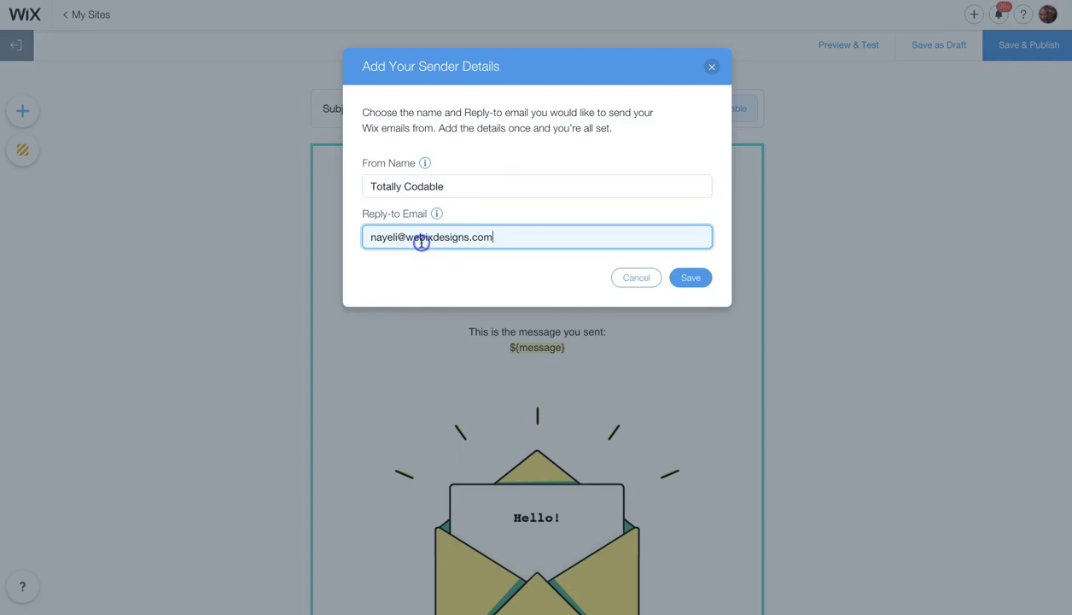
key("BackSpace")
key("BackSpace")
key("Delete")
key("Delete")
key("Delete")
type("to")
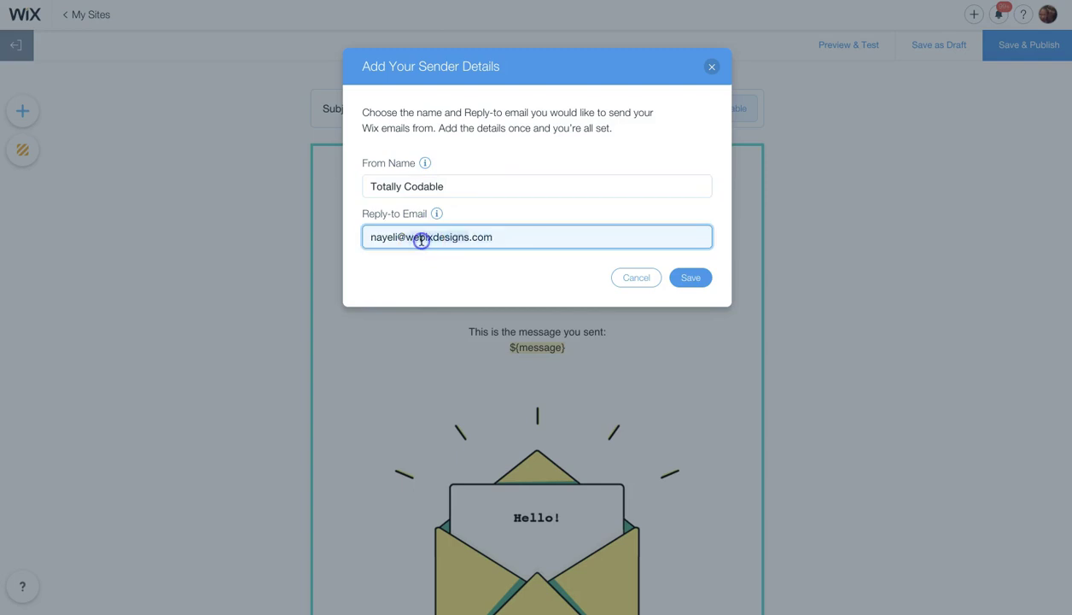
key("Delete")
key("Delete")
key("Delete")
key("Delete")
key("Delete")
key("Delete")
key("Delete")
type("tallycodabl")
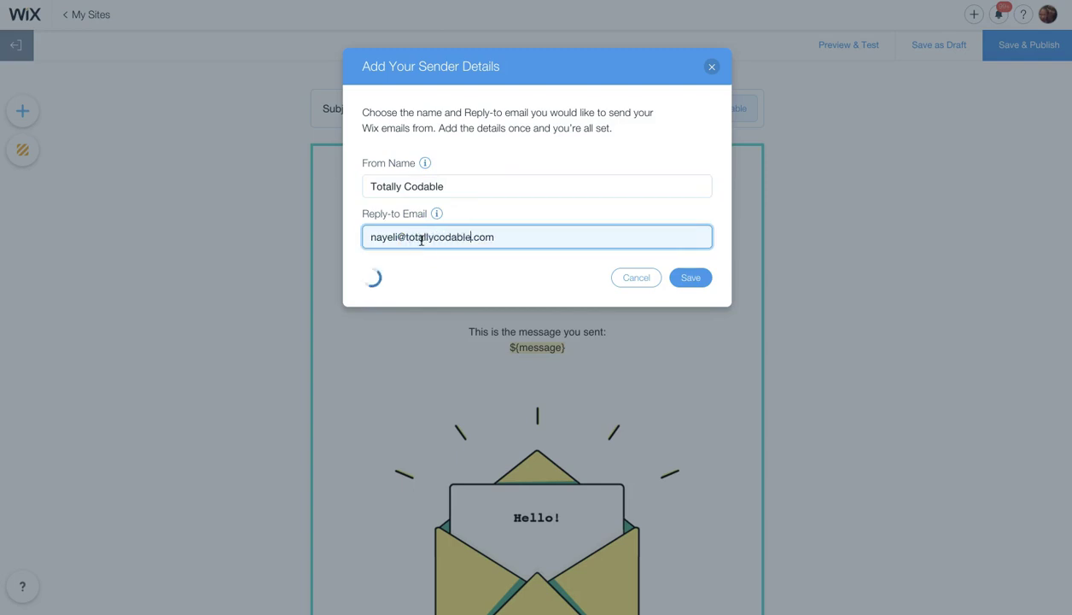
left_click(545, 149)
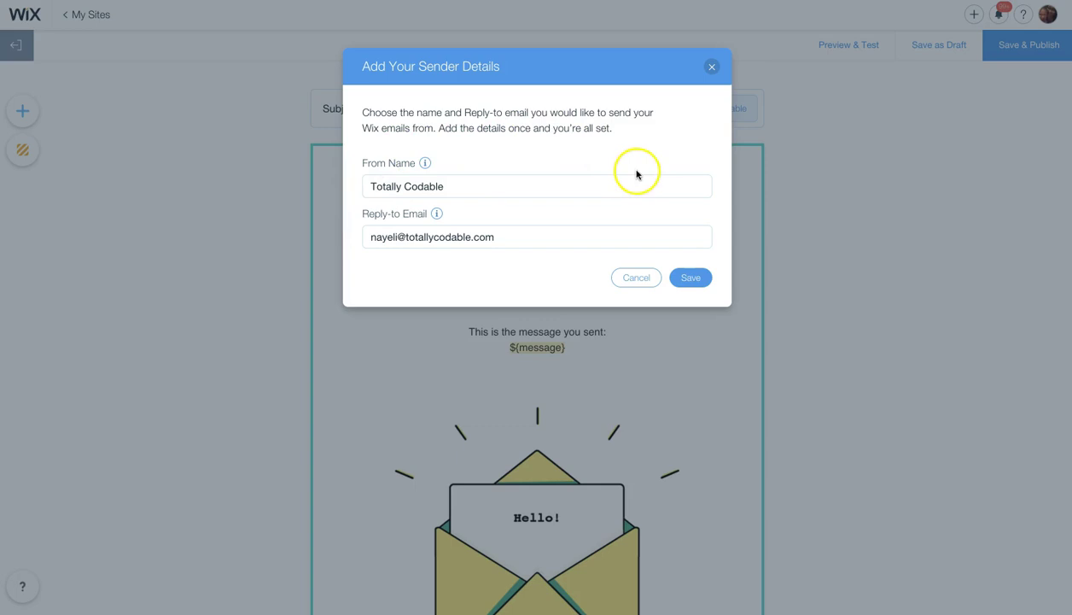
- Save the sender details and confirm the reply-to email with the emailed confirmation code
left_click(690, 279)
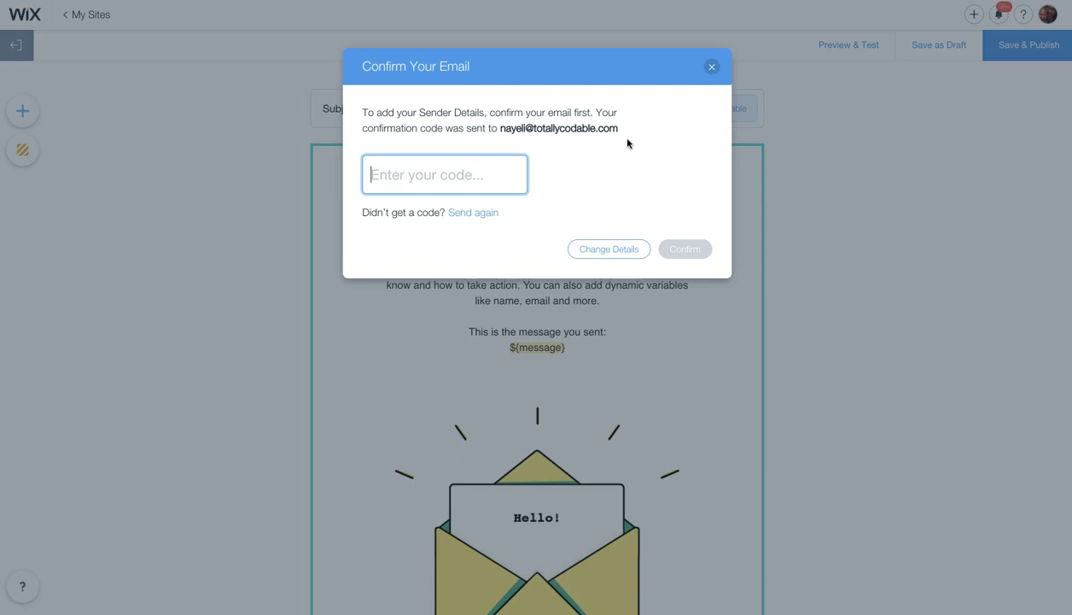
left_click(685, 249)
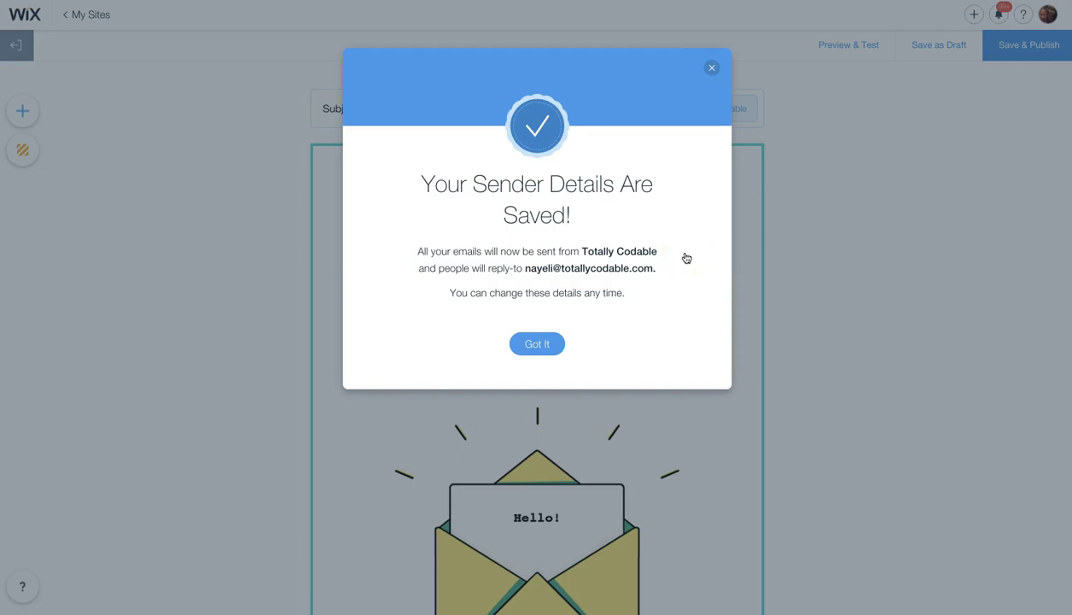
- Close the saved sender details notice, publish the triggered email and copy its generated code snippet
left_click(538, 343)
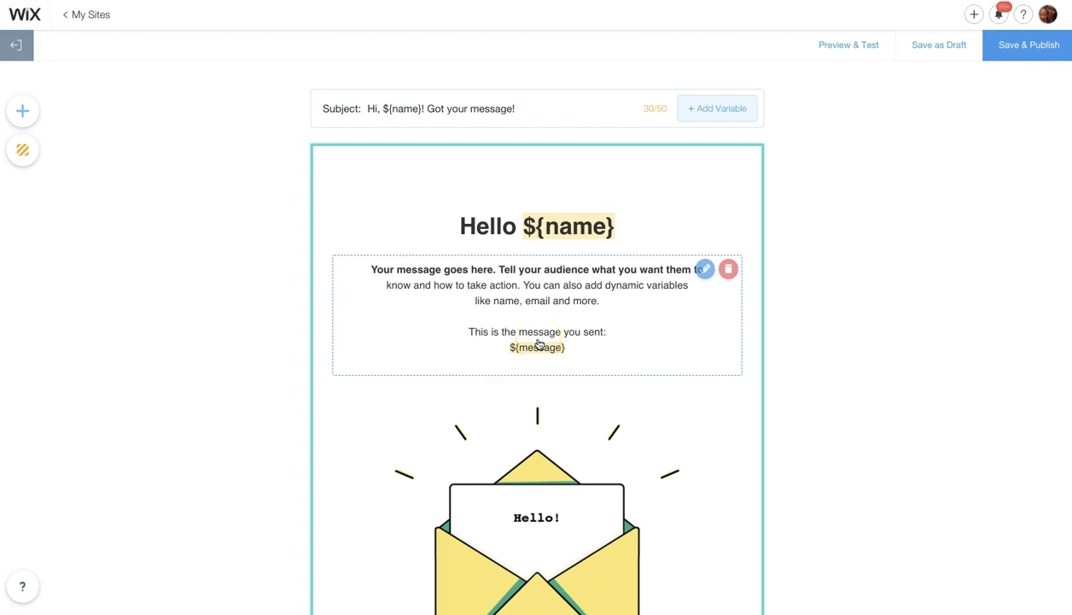
left_click(1018, 53)
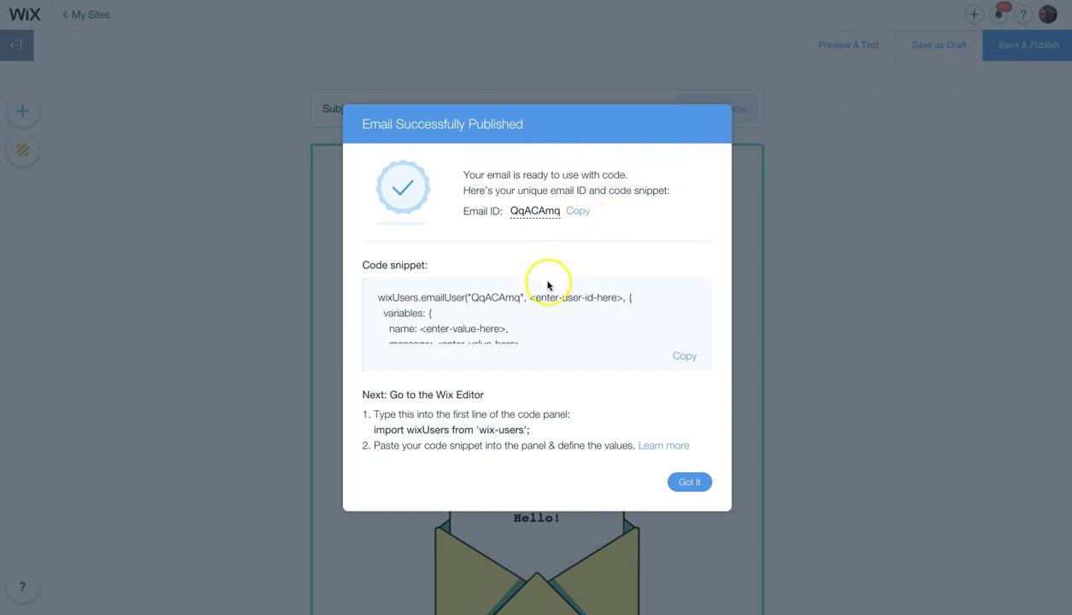
scroll(482, 297, "down", 2)
scroll(483, 297, "up", 2)
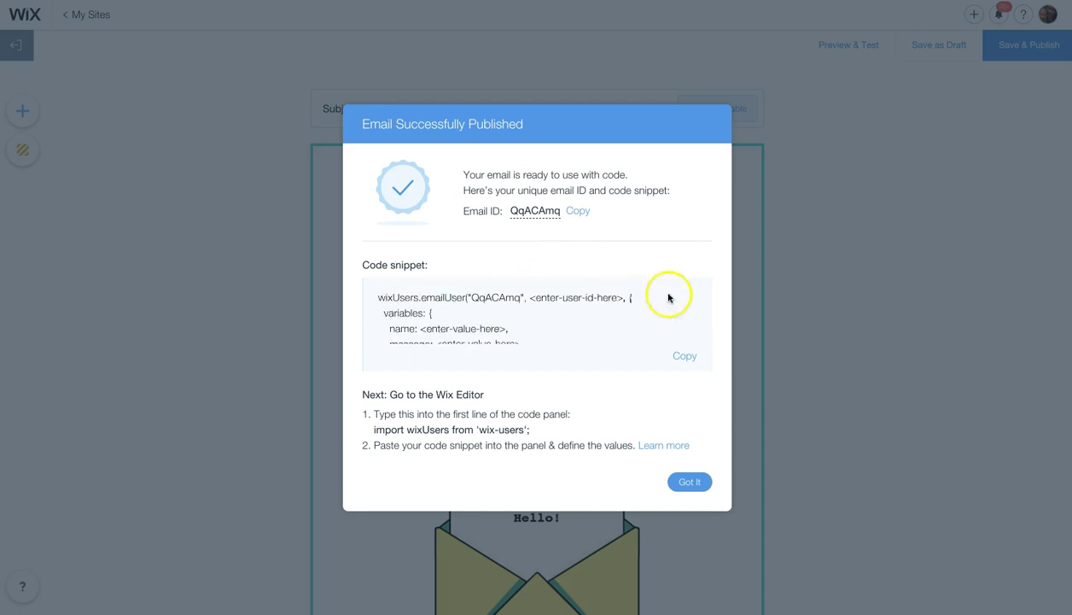
left_click(684, 355)
left_click_drag(362, 393, 484, 399)
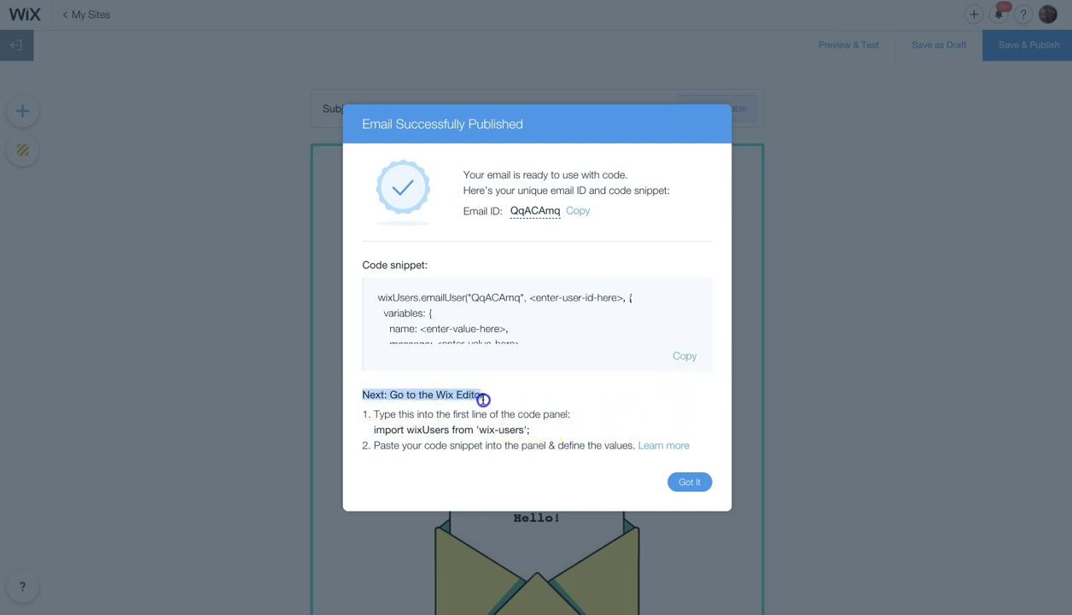
left_click(634, 401)
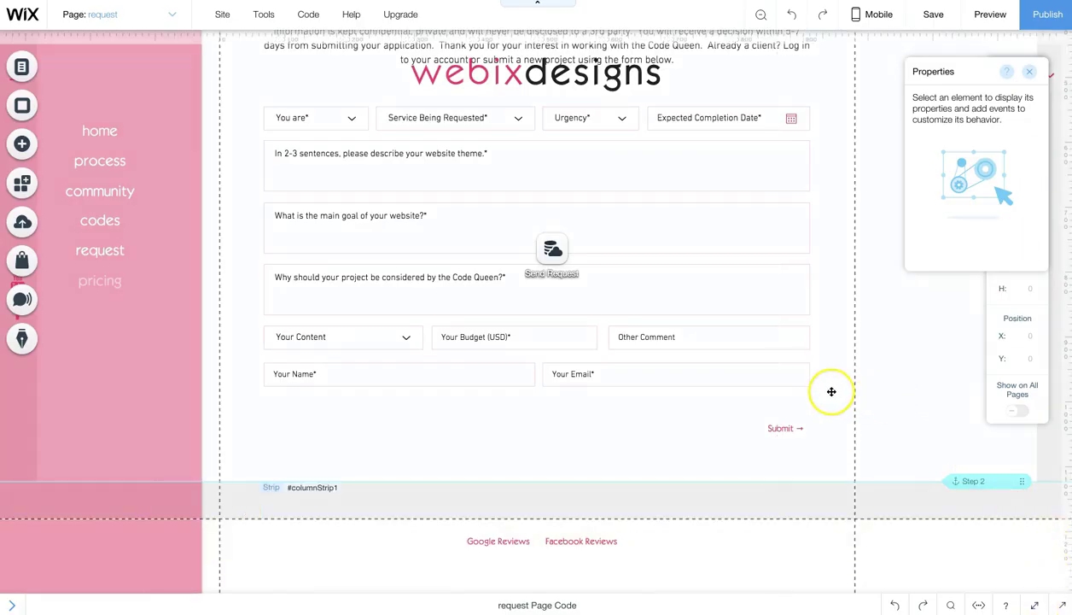
- Look over the project request form on the request page in the site editor and expand its page code to full size
scroll(832, 391, "up", 3)
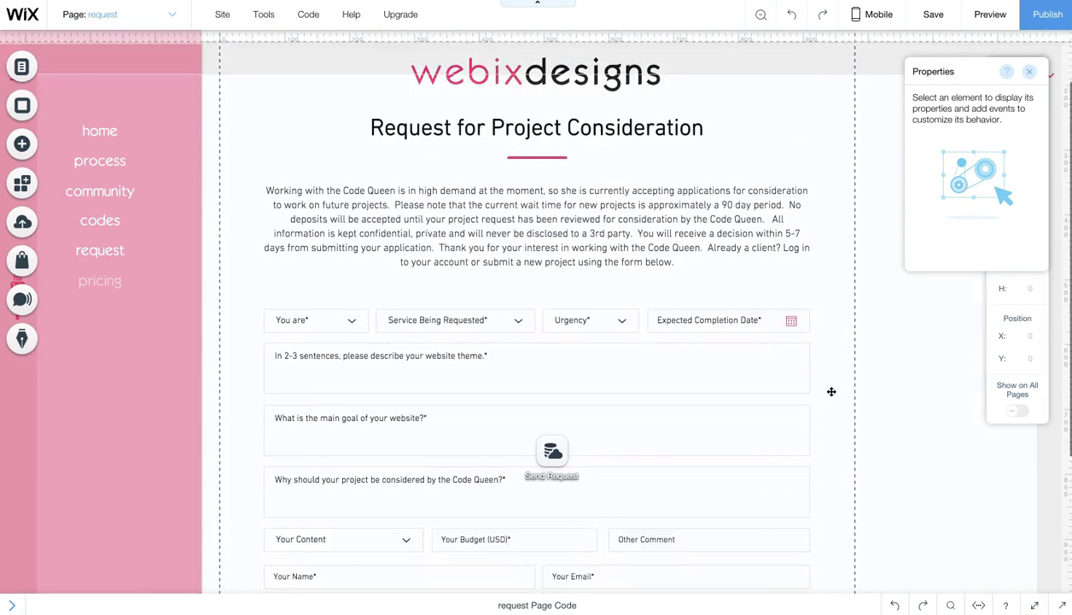
scroll(831, 391, "up", 1)
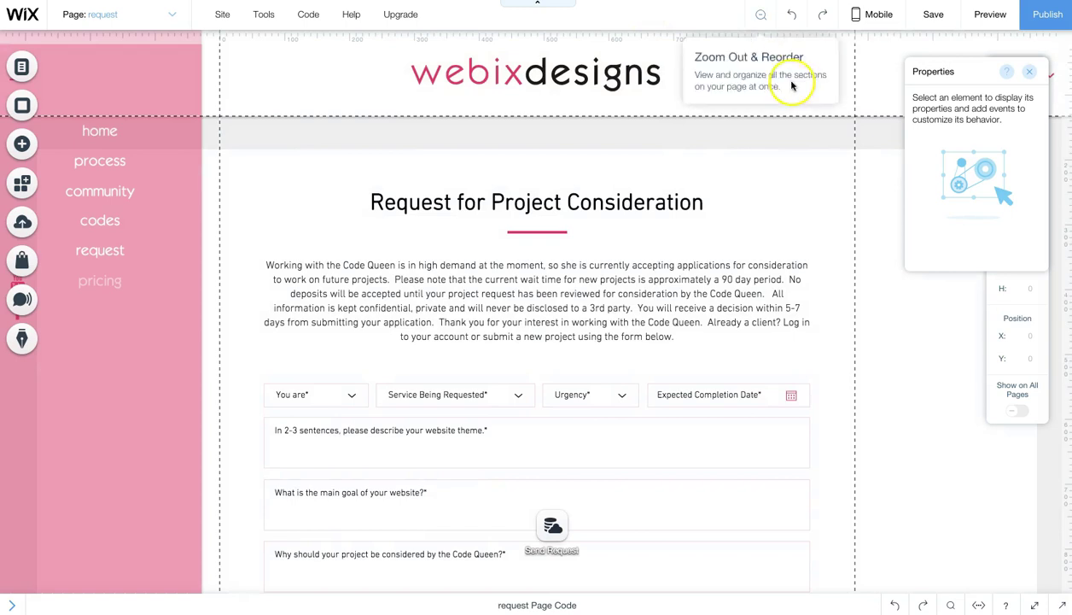
scroll(822, 219, "down", 4)
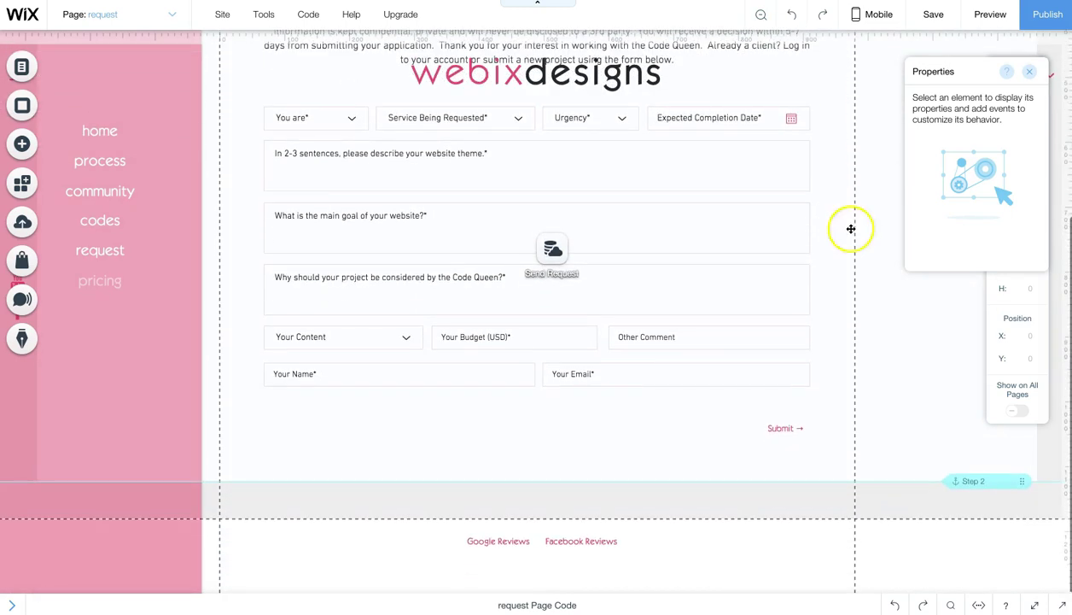
left_click(1034, 606)
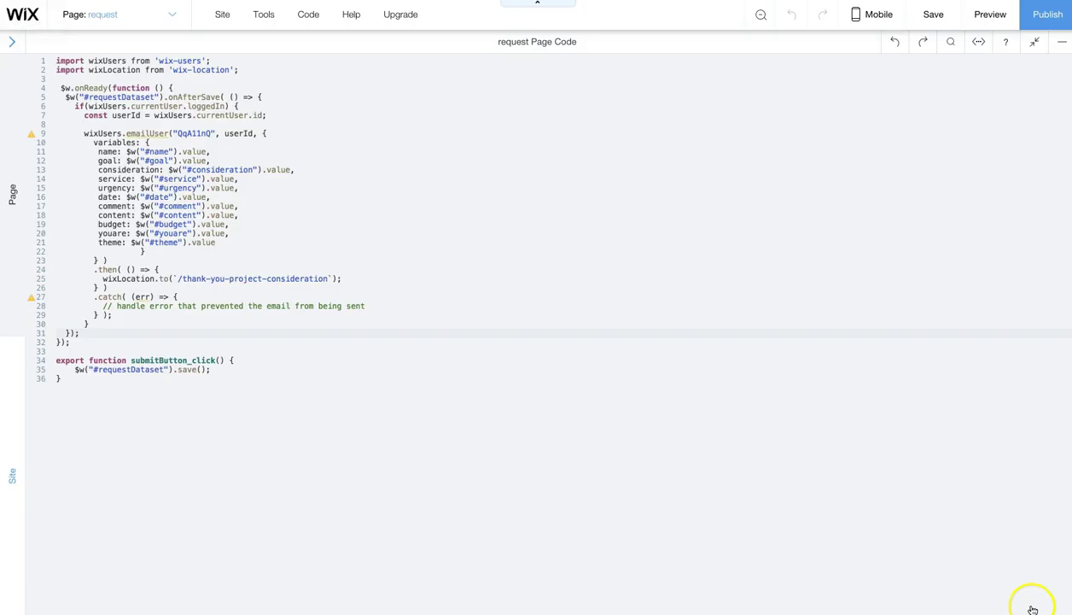
left_click(605, 287)
- Read the help article "How to Send a Triggered Email with Code" from the prerequisites through to the code example with the logged-in check
key("super+r")
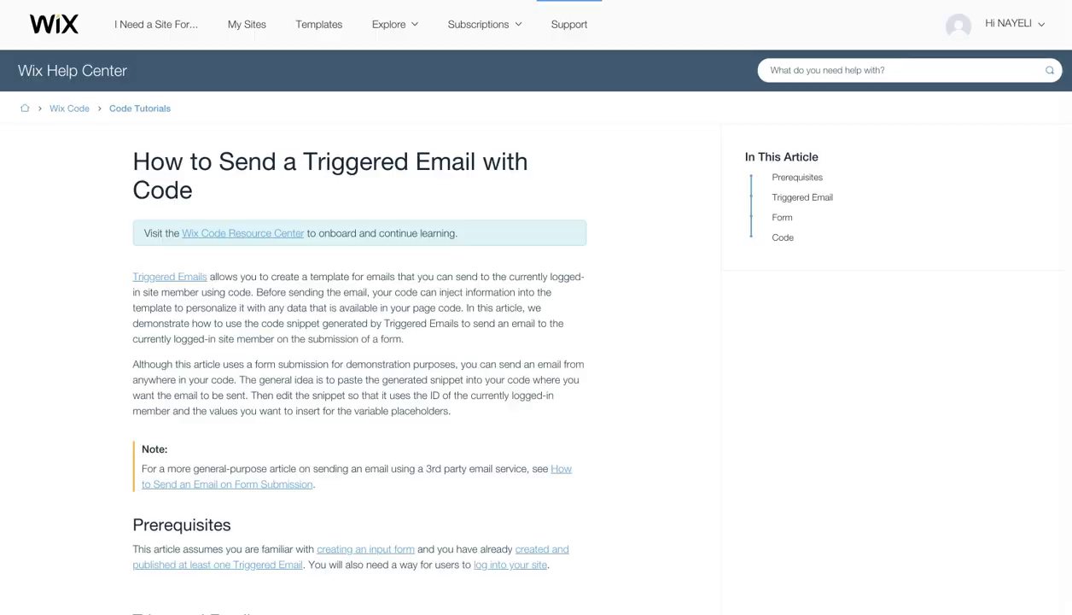
scroll(563, 284, "down", 4)
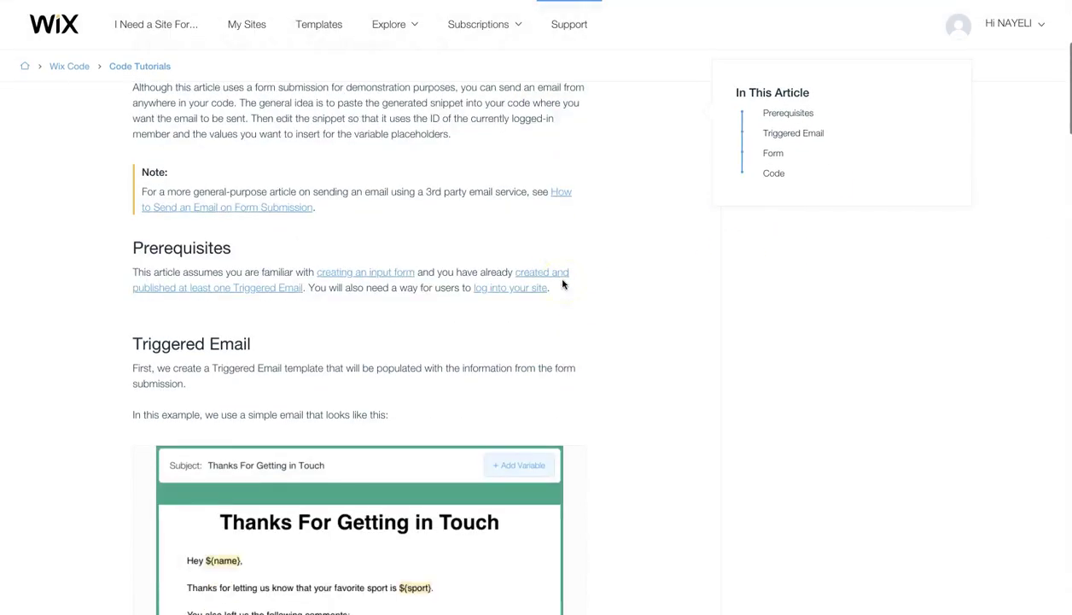
scroll(564, 281, "down", 1)
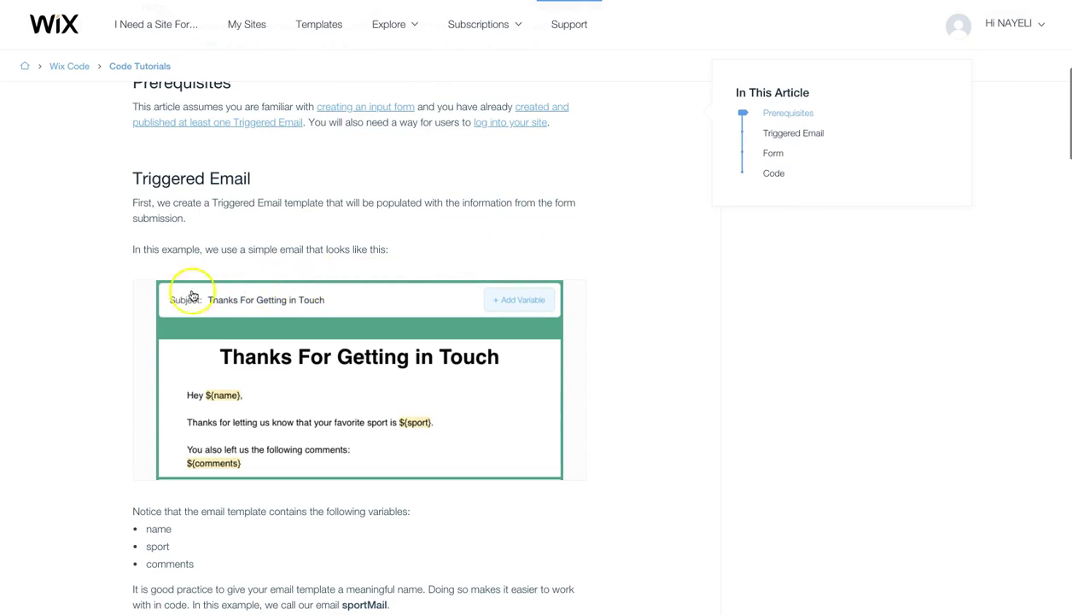
scroll(158, 471, "down", 4)
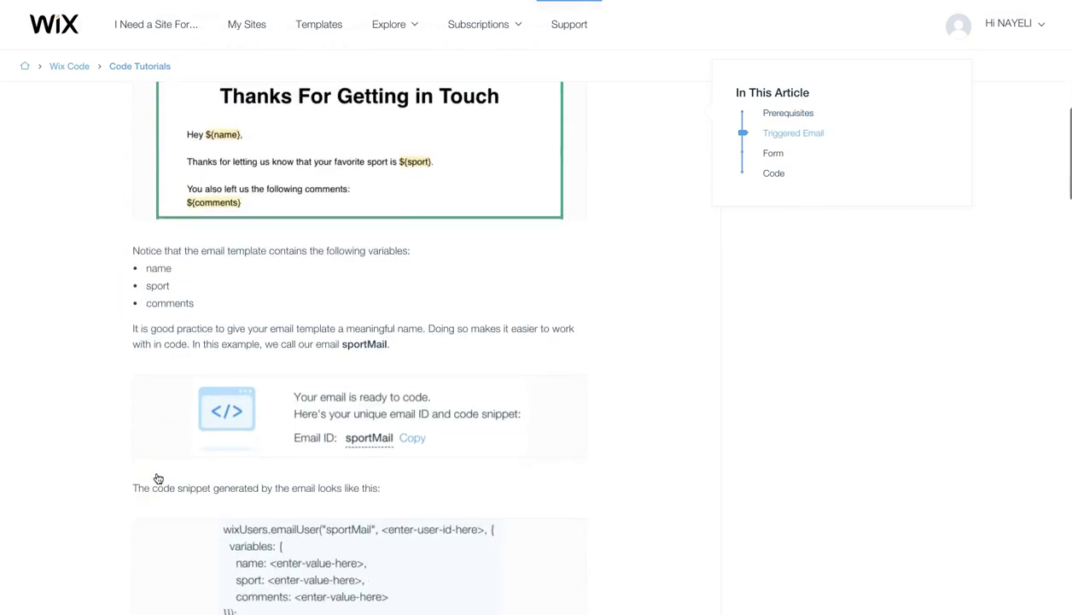
scroll(158, 478, "down", 2)
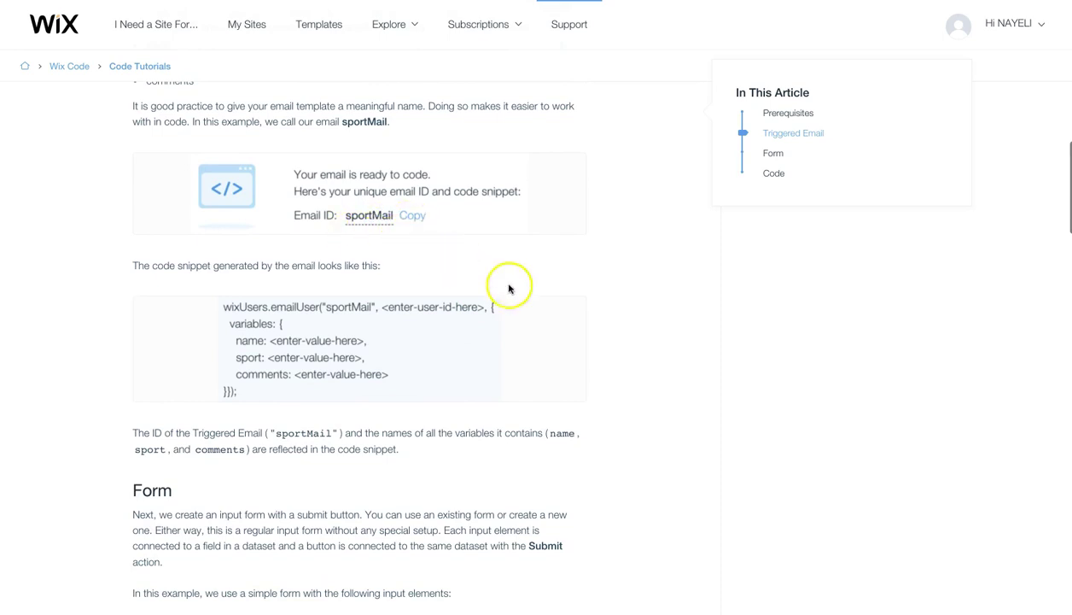
scroll(544, 305, "down", 10)
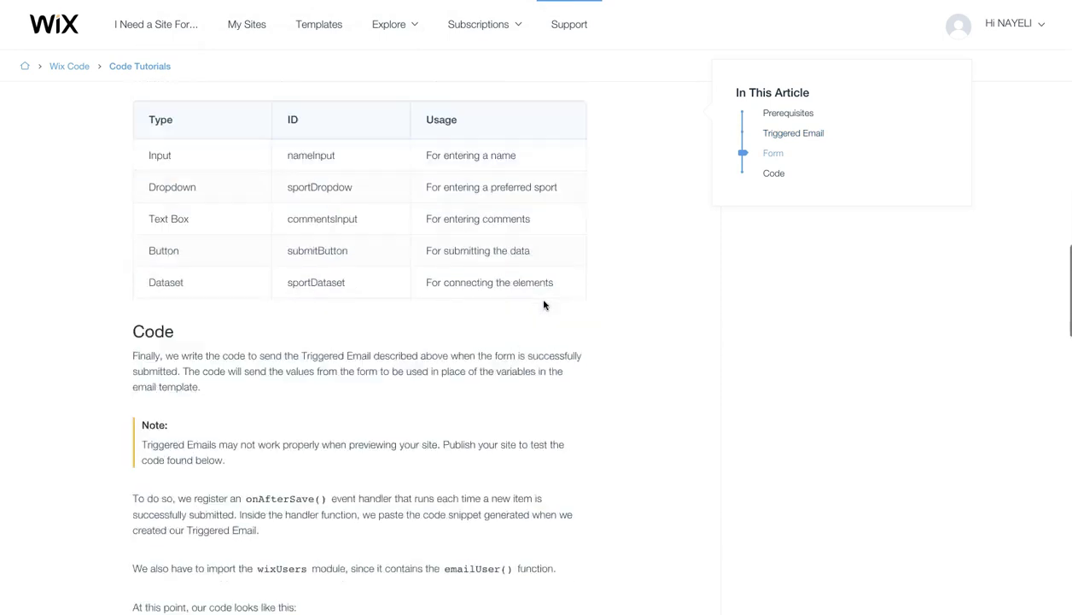
scroll(544, 305, "down", 4)
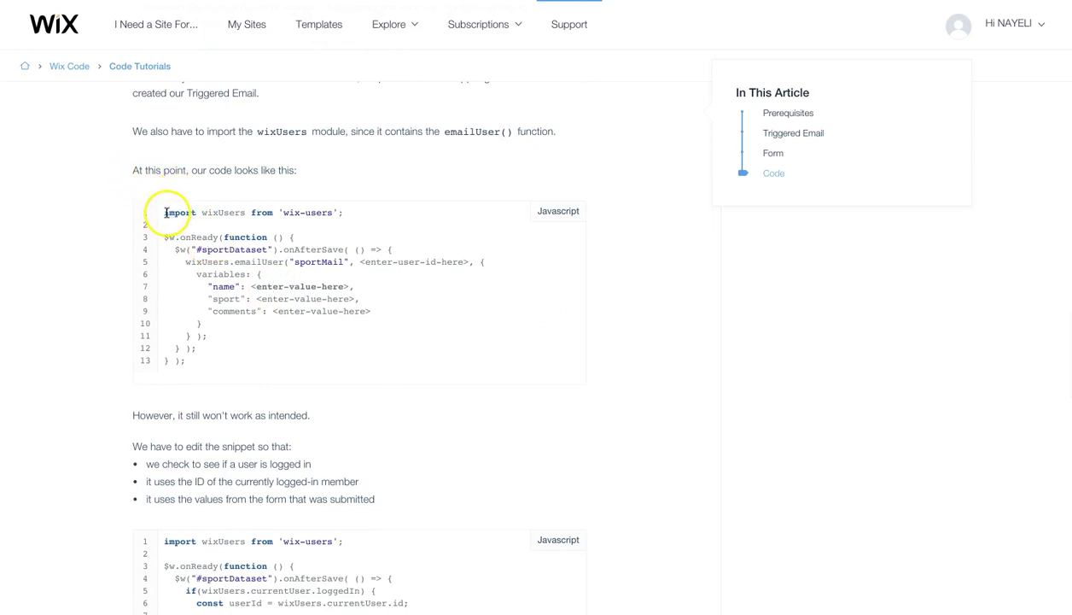
scroll(280, 232, "down", 3)
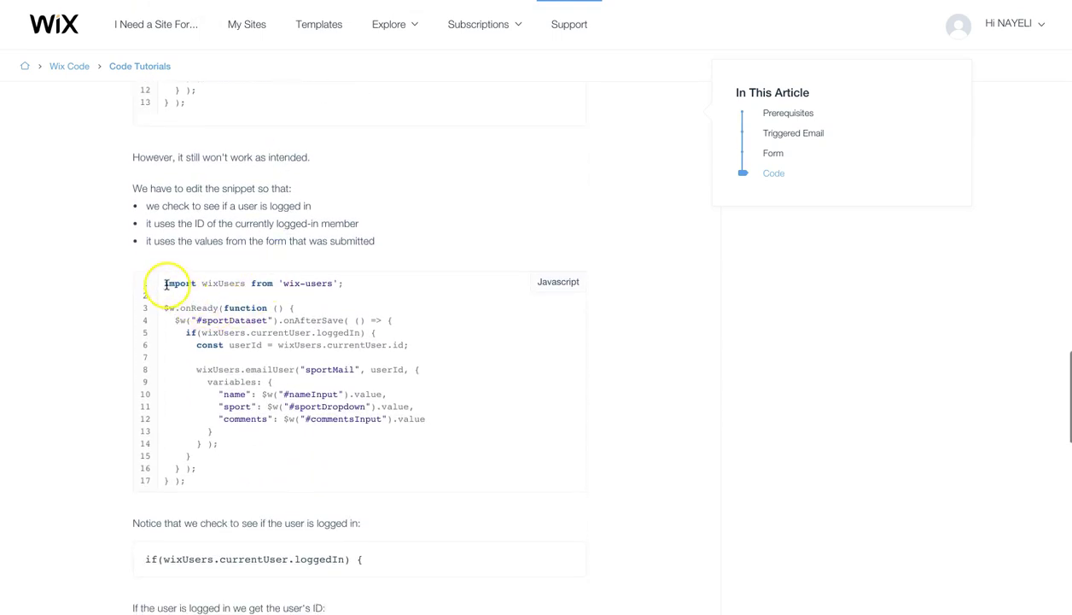
- Copy the article's code example with the logged-in check and paste it below submitButton_click in the request page code, separated by a blank line
left_click_drag(164, 282, 325, 476)
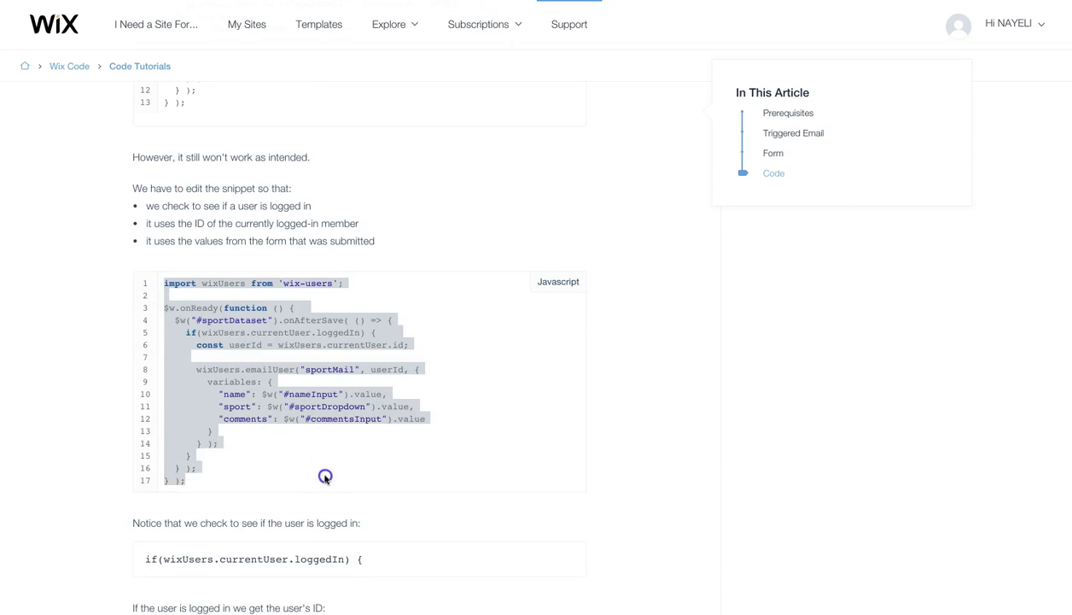
right_click(368, 416)
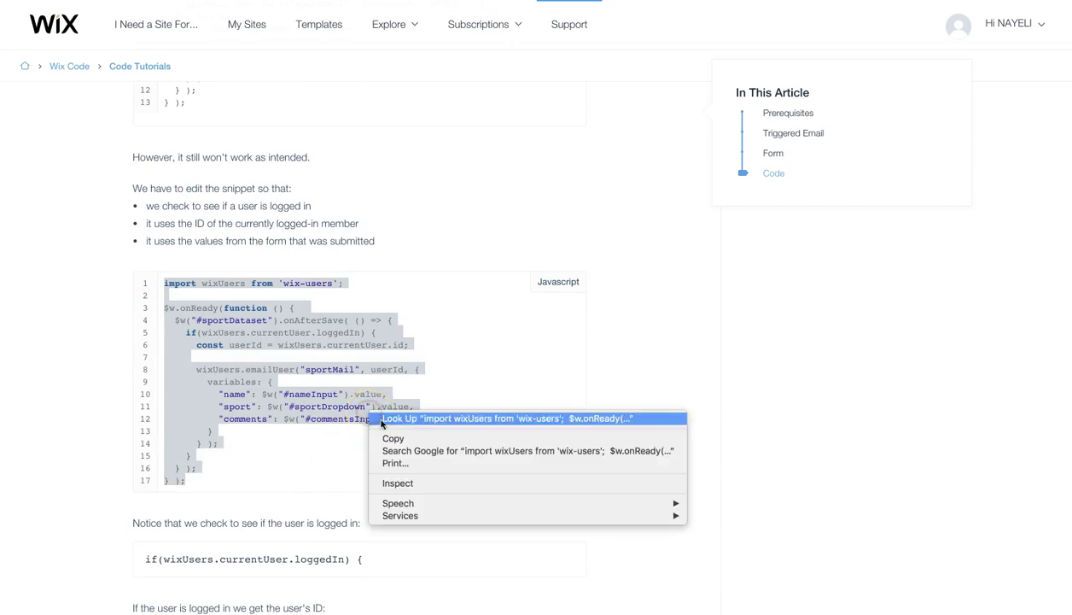
left_click(388, 436)
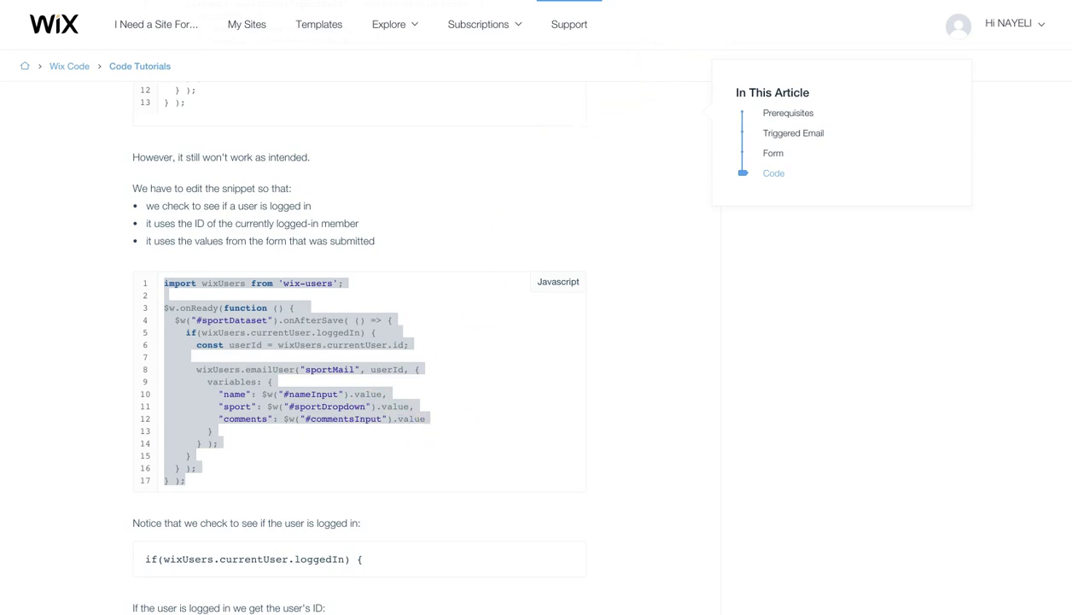
key("ctrl+Tab")
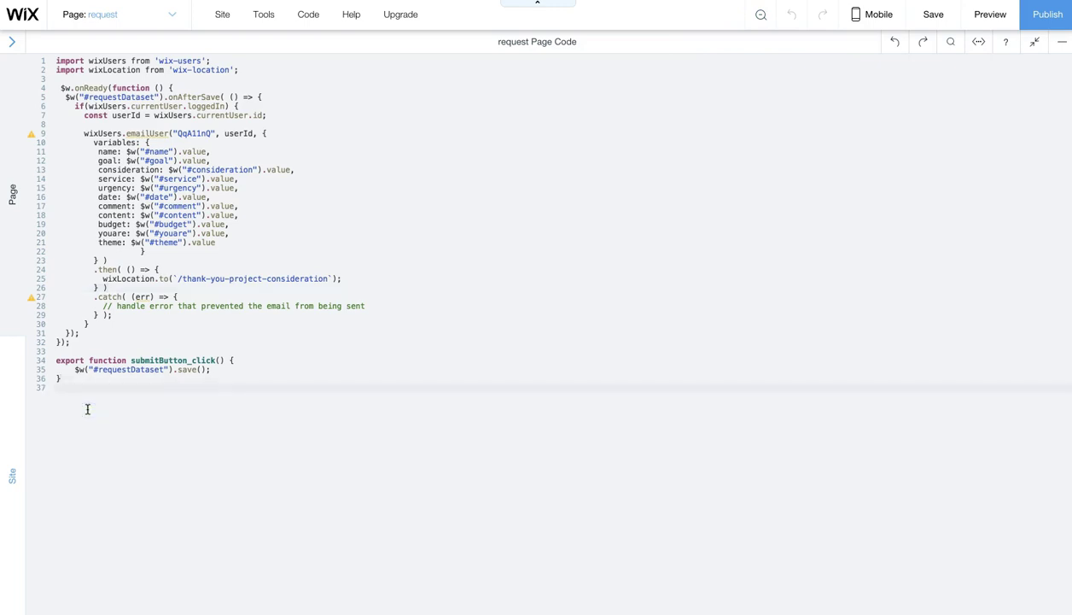
key("ctrl+v")
left_click(64, 378)
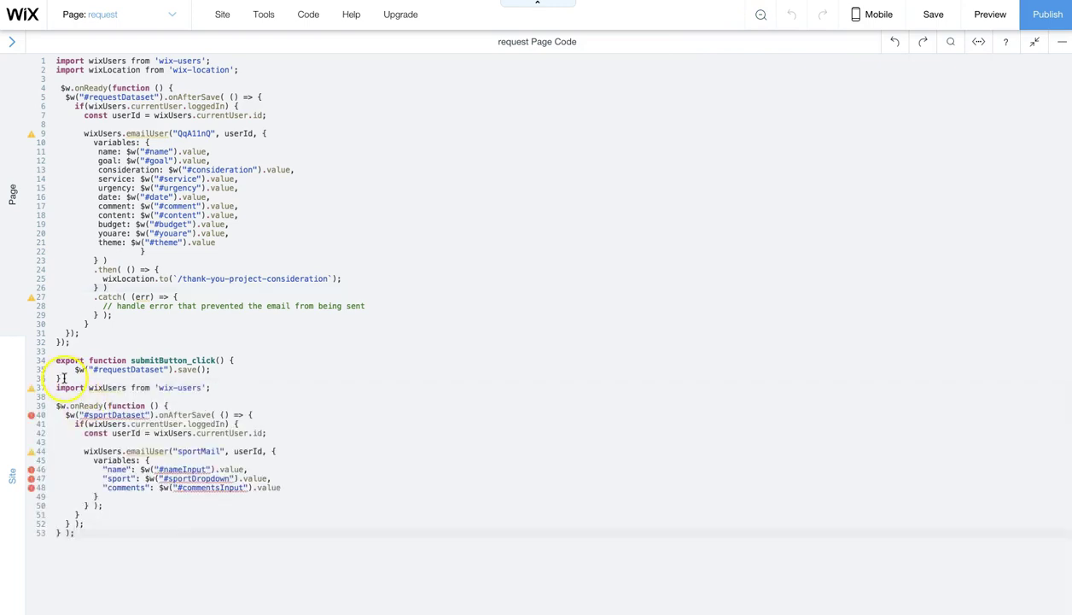
key("Return")
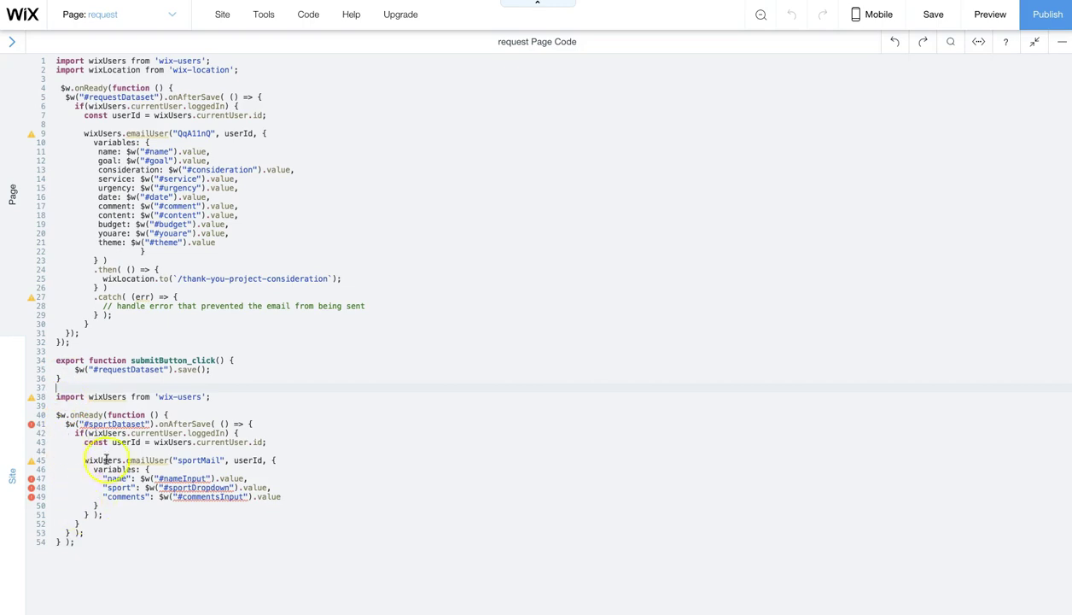
- Replace the sportDataset selector in the pasted code with the placeholder datasetName
double_click(109, 423)
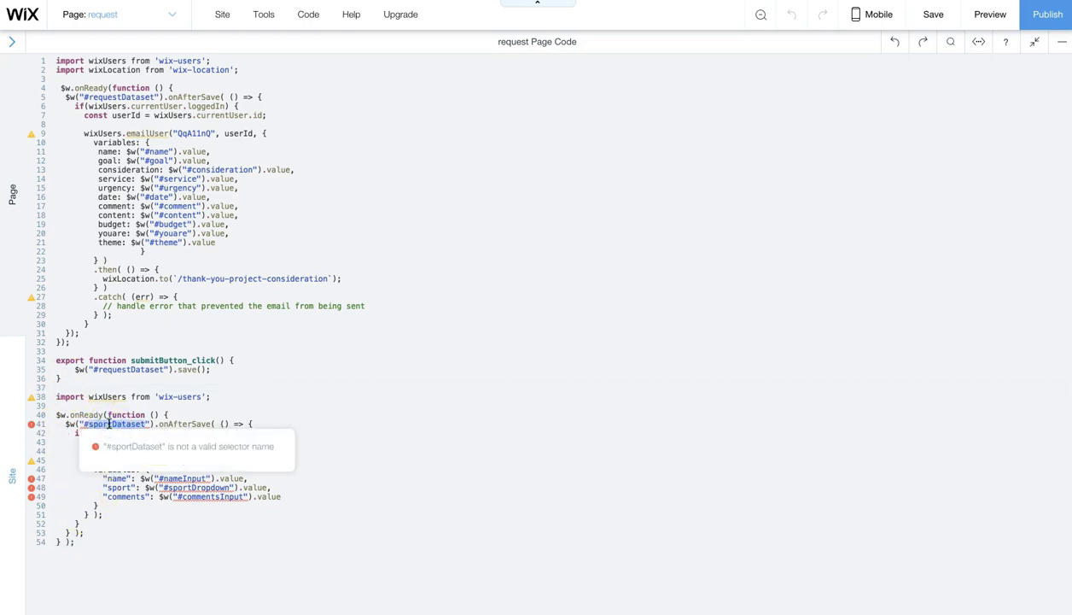
type("dataset1")
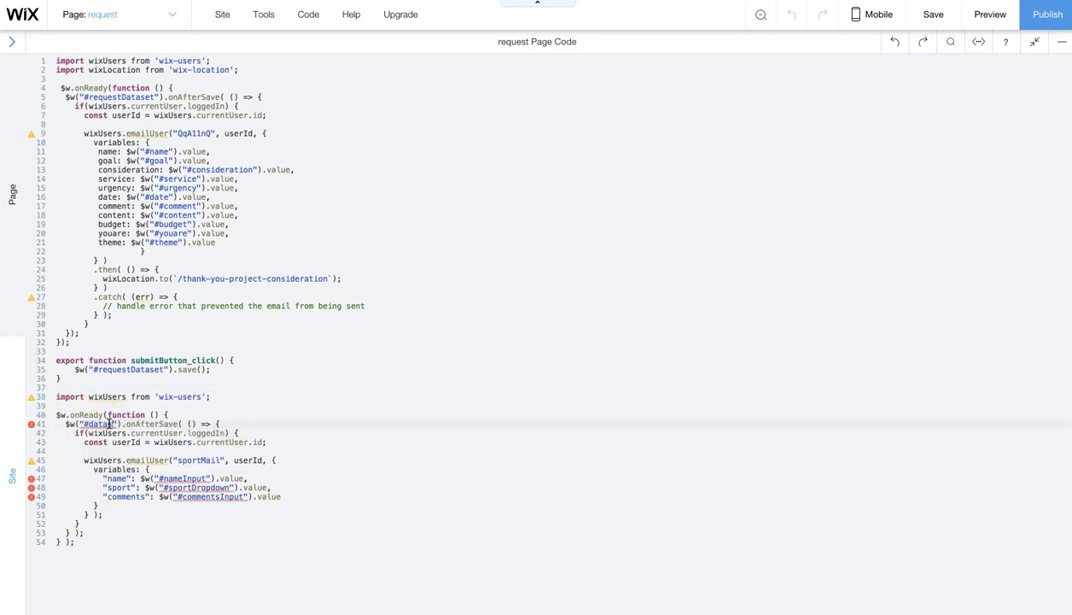
type("ame")
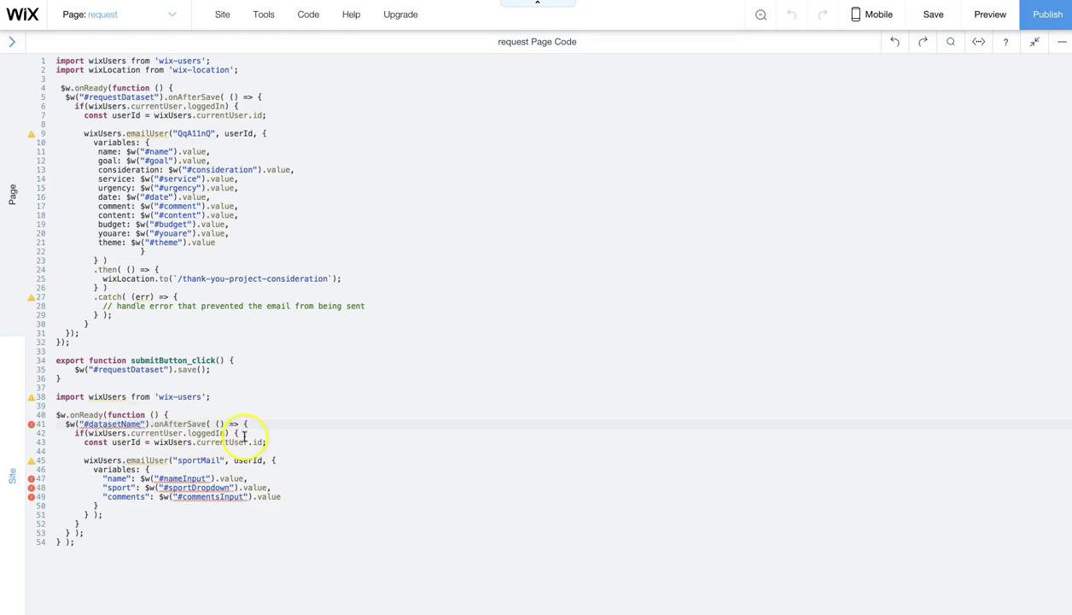
left_click(337, 424)
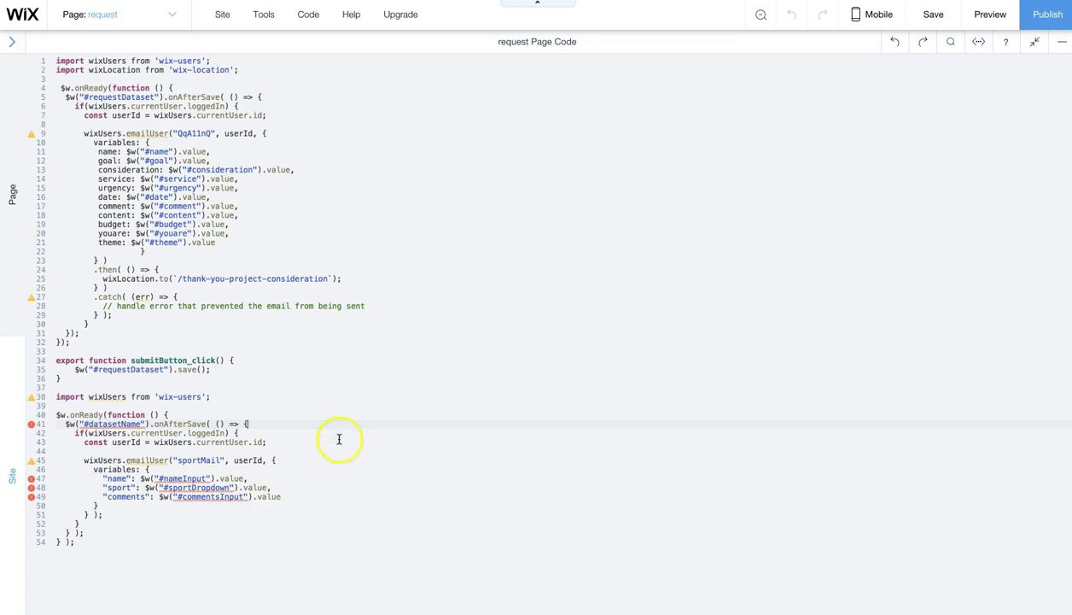
- Check where the published email's ID is shown and replace sportMail in the pasted emailUser call with the placeholder idGoesHere
double_click(206, 460)
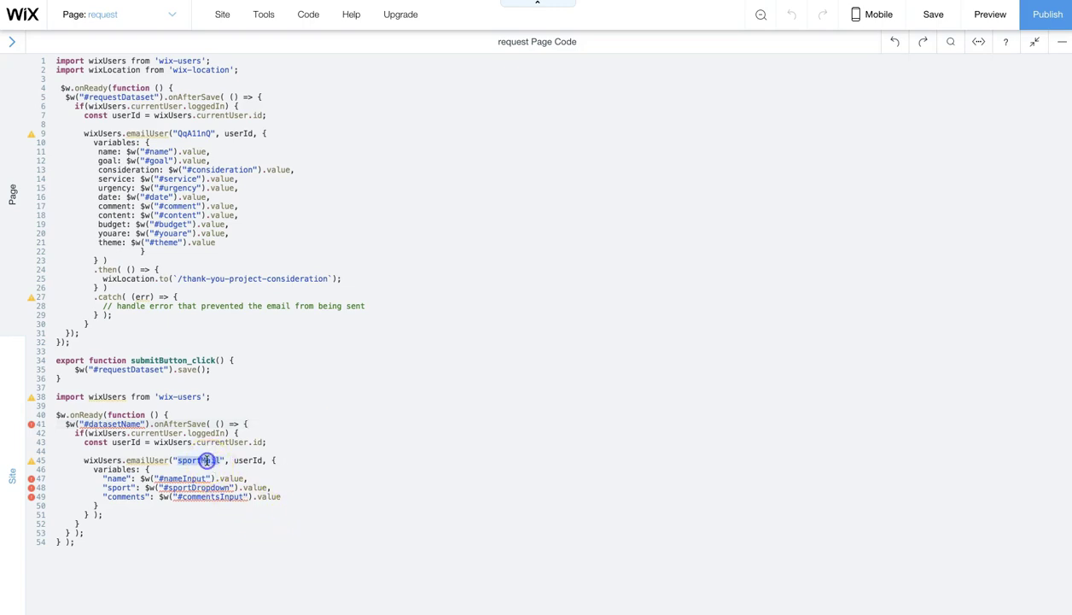
double_click(192, 134)
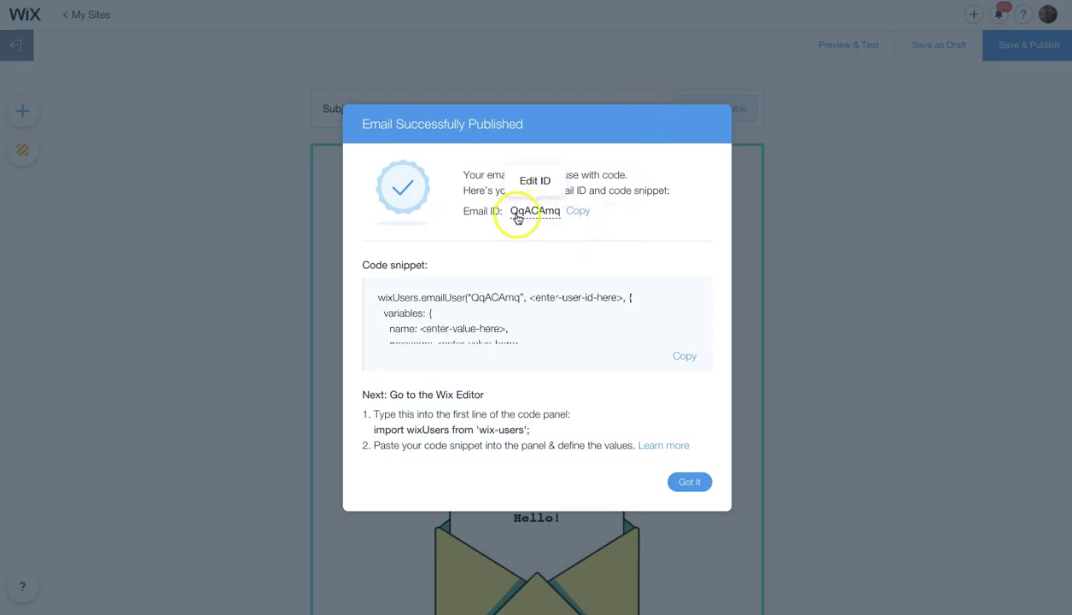
left_click(538, 214)
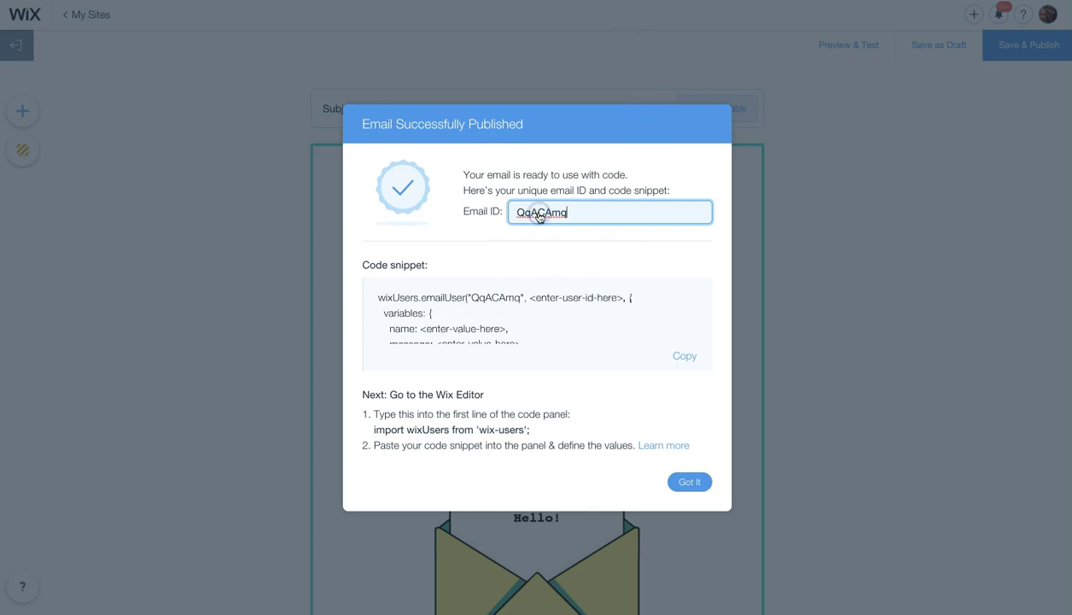
left_click(455, 232)
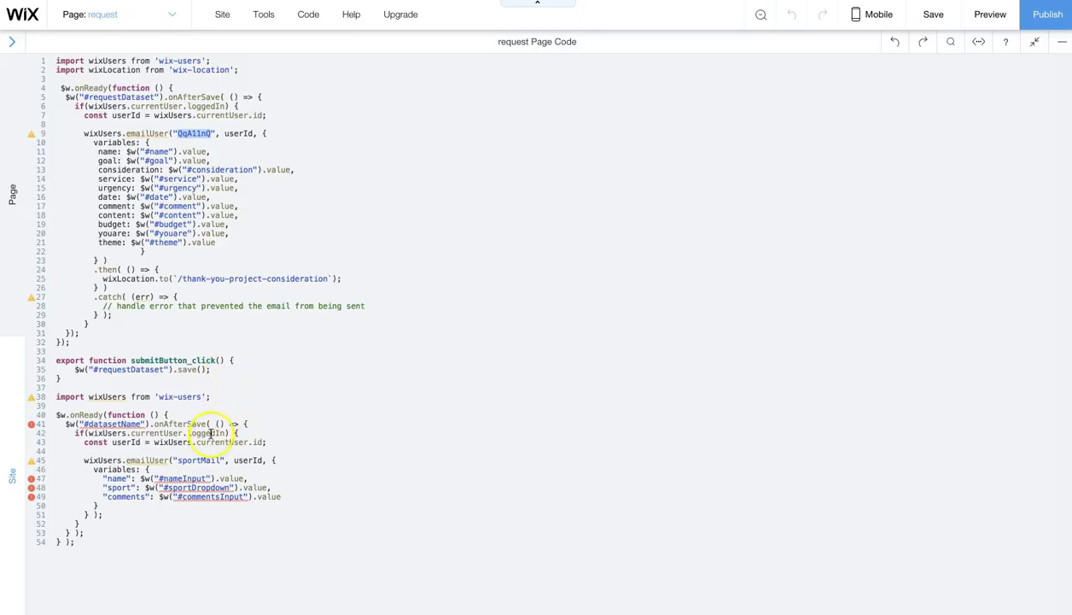
double_click(198, 459)
type("idGoesHere")
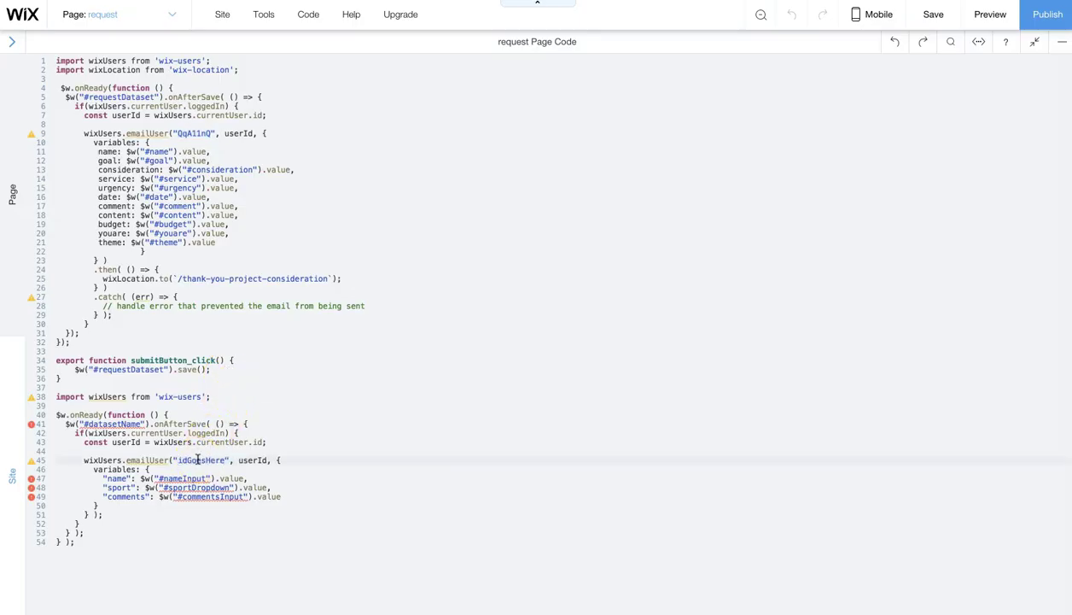
- Review the nameInput, sportDropdown and commentsInput selectors in the pasted variables block, and minimize the page code
double_click(185, 479)
double_click(220, 488)
double_click(217, 497)
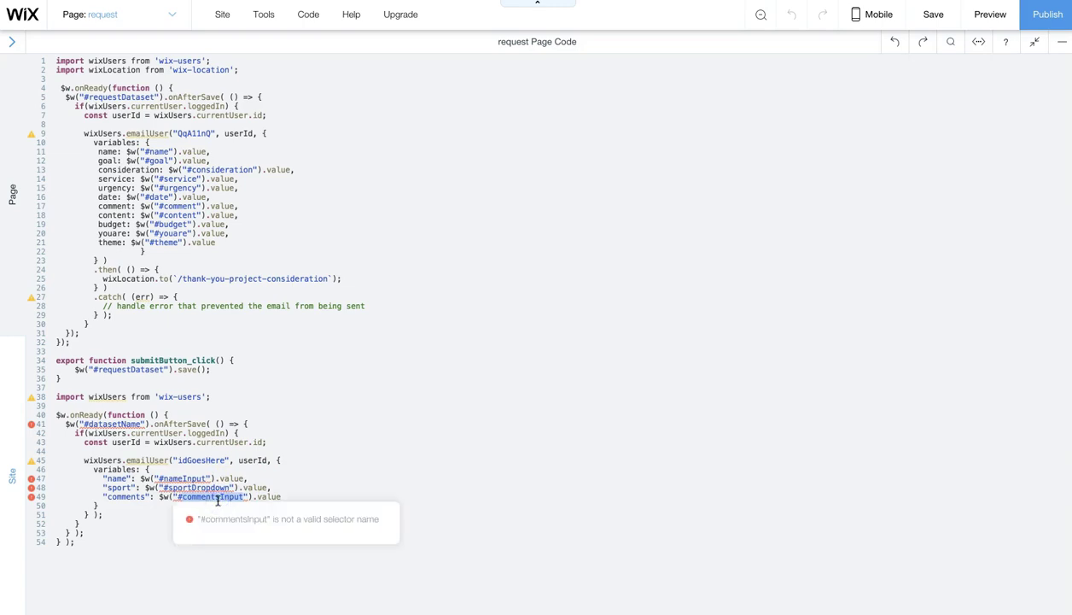
left_click(145, 548)
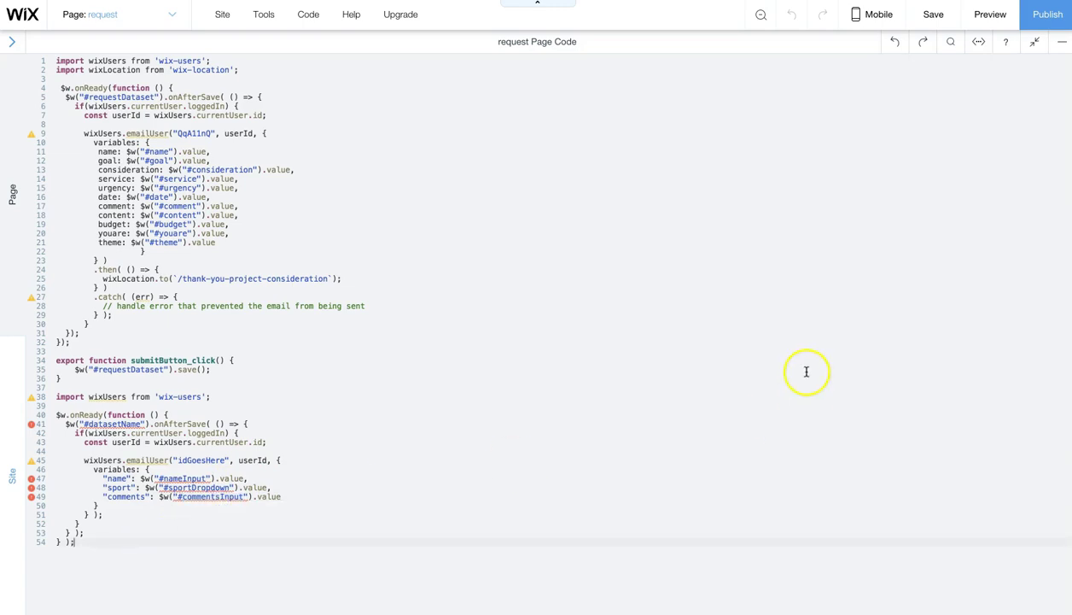
left_click(1060, 44)
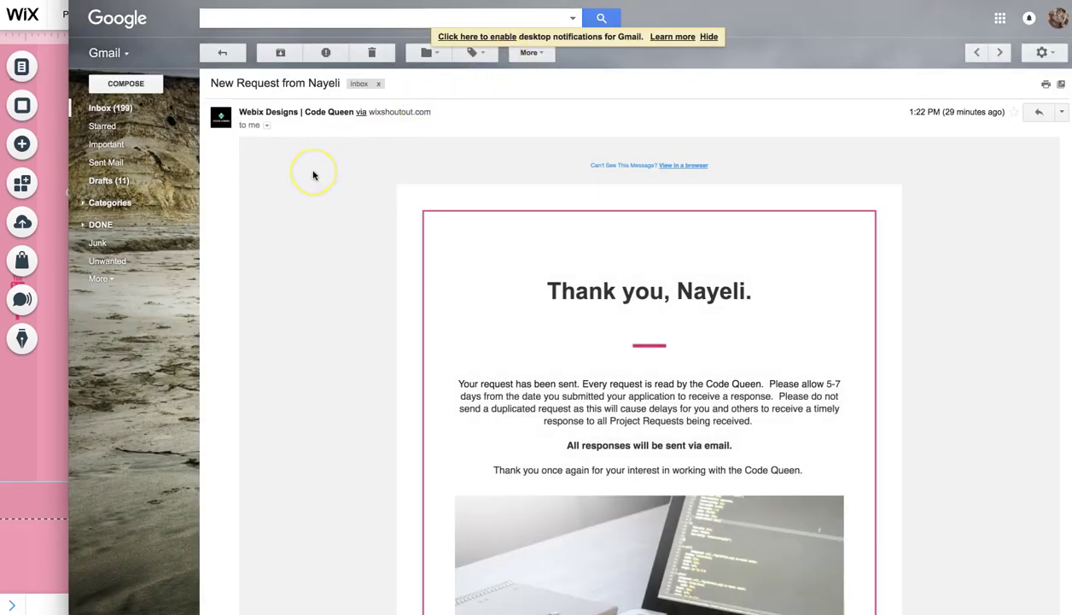
- Read through the received New Request email in Gmail, from the personalised thank-you greeting to the submitted values under Your Request
scroll(312, 175, "down", 1)
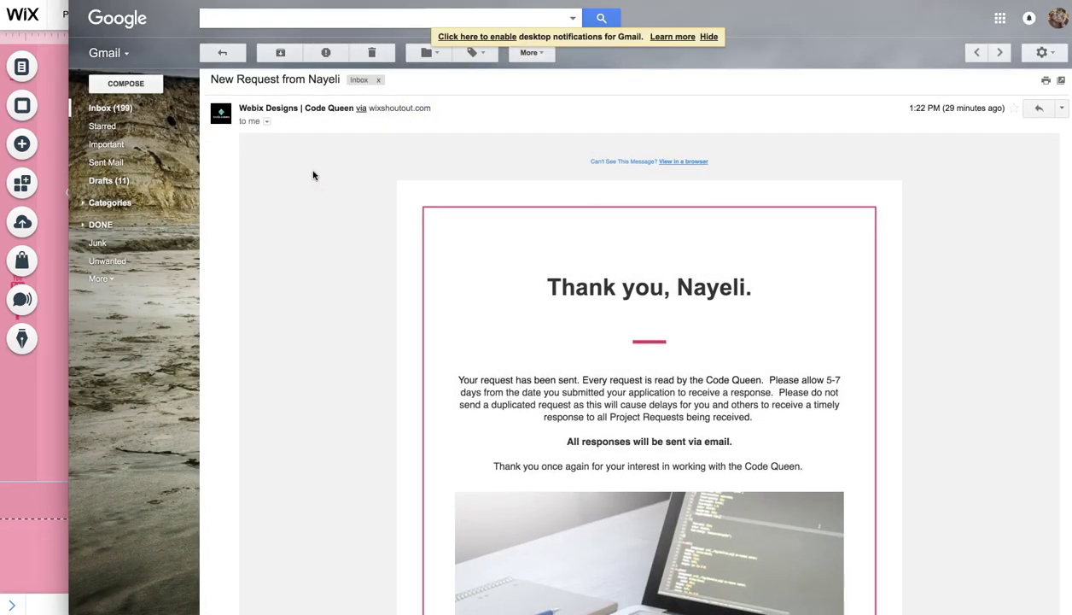
scroll(312, 175, "down", 2)
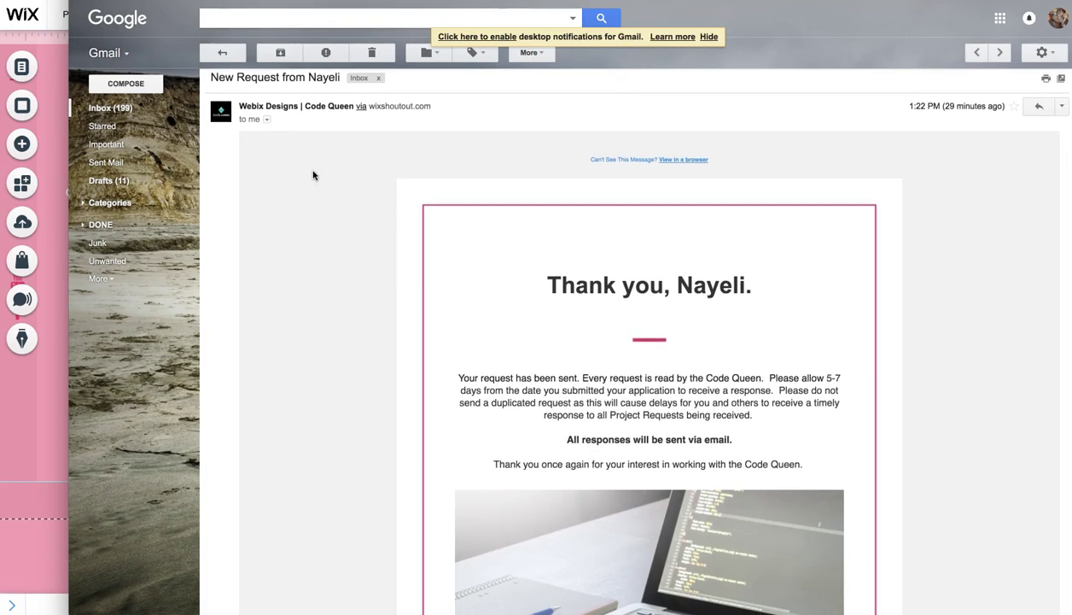
scroll(312, 175, "down", 5)
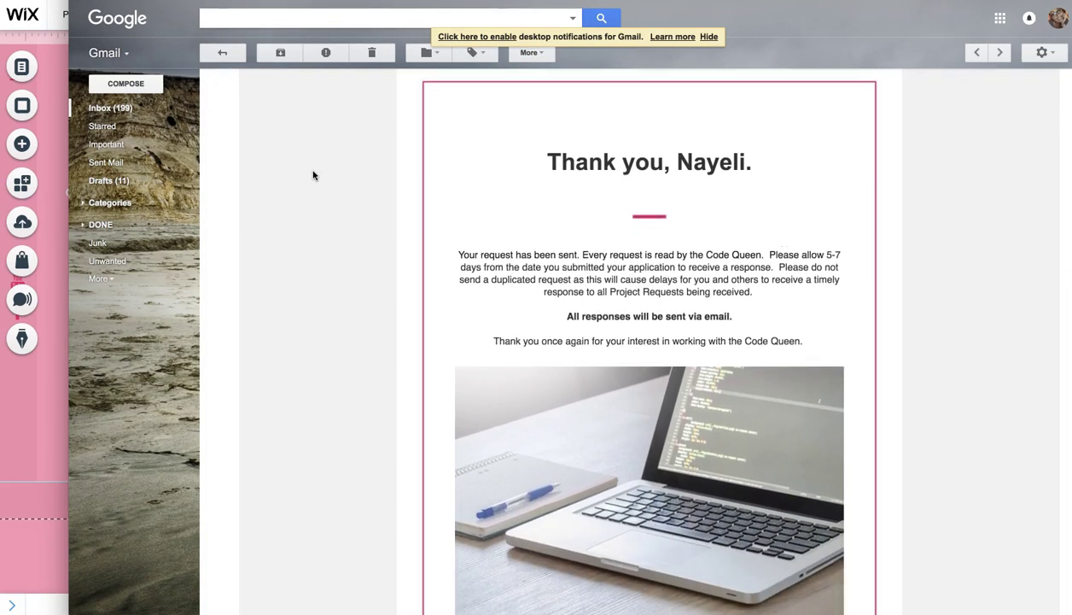
scroll(312, 175, "down", 5)
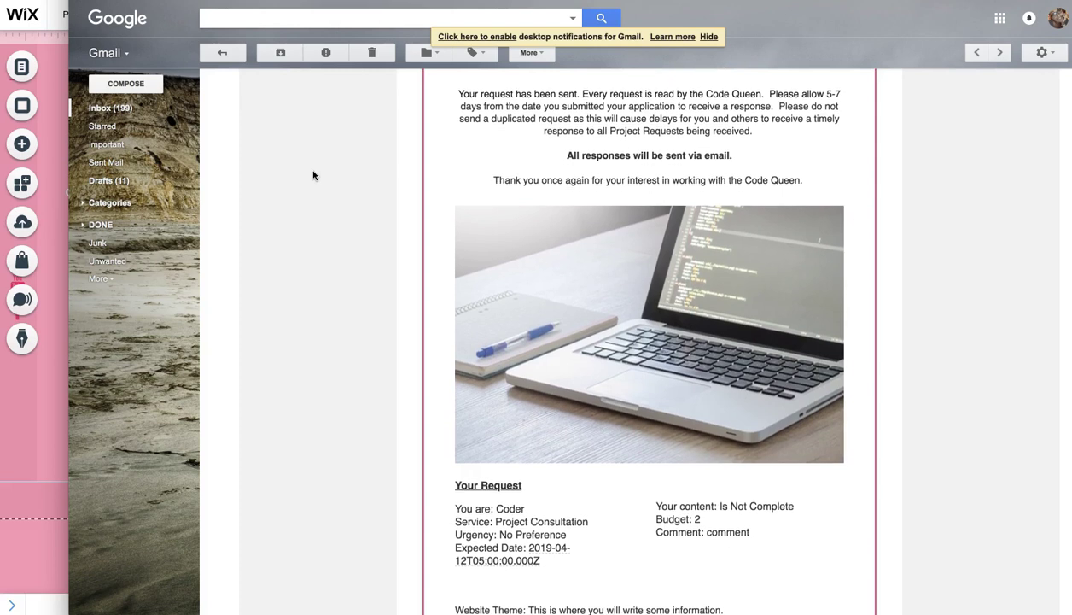
scroll(313, 175, "down", 8)
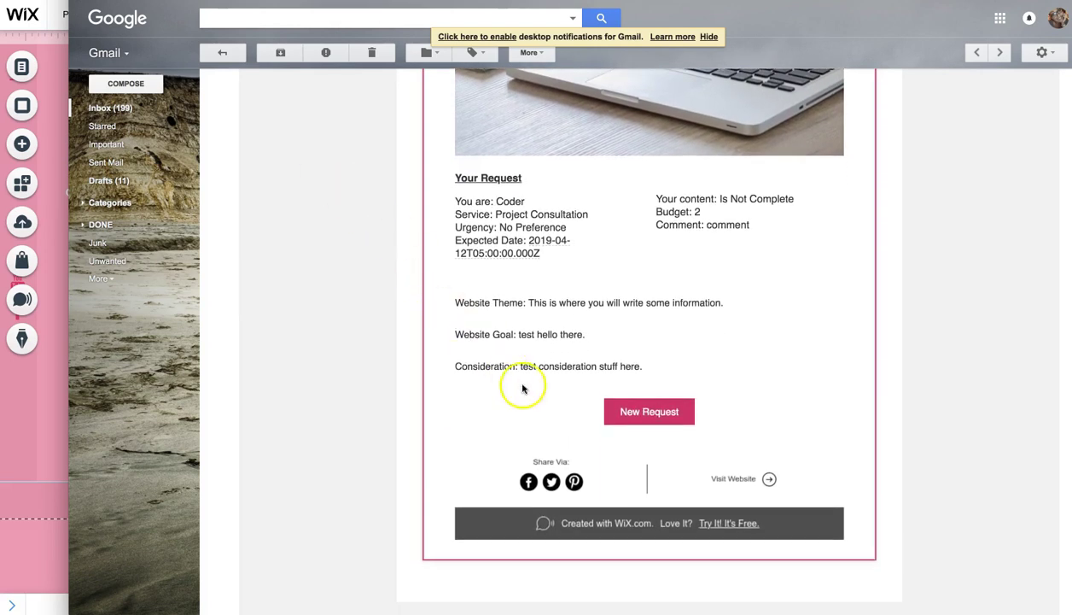
- Check the email's New Request button, Visit Website link and social share icons, and minimize the Gmail window to return to the Wix editor
left_click(649, 413)
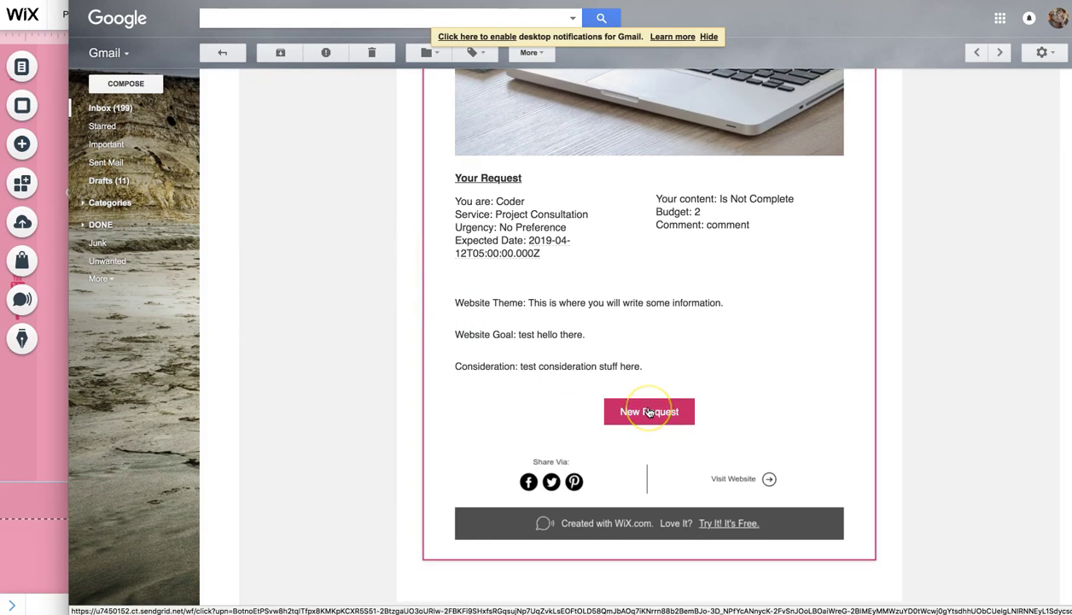
left_click(739, 485)
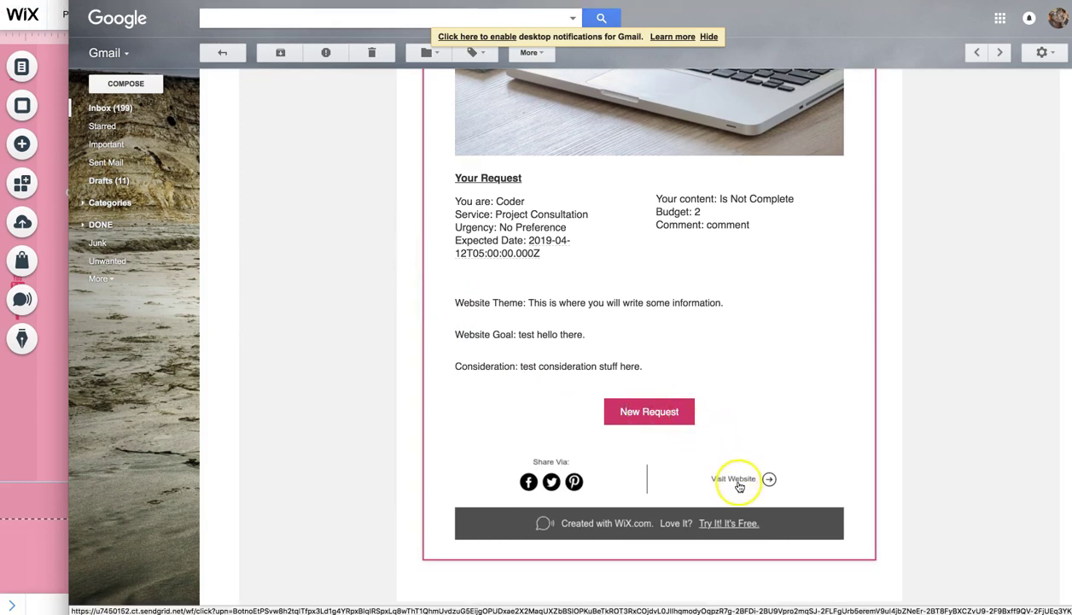
left_click(574, 483)
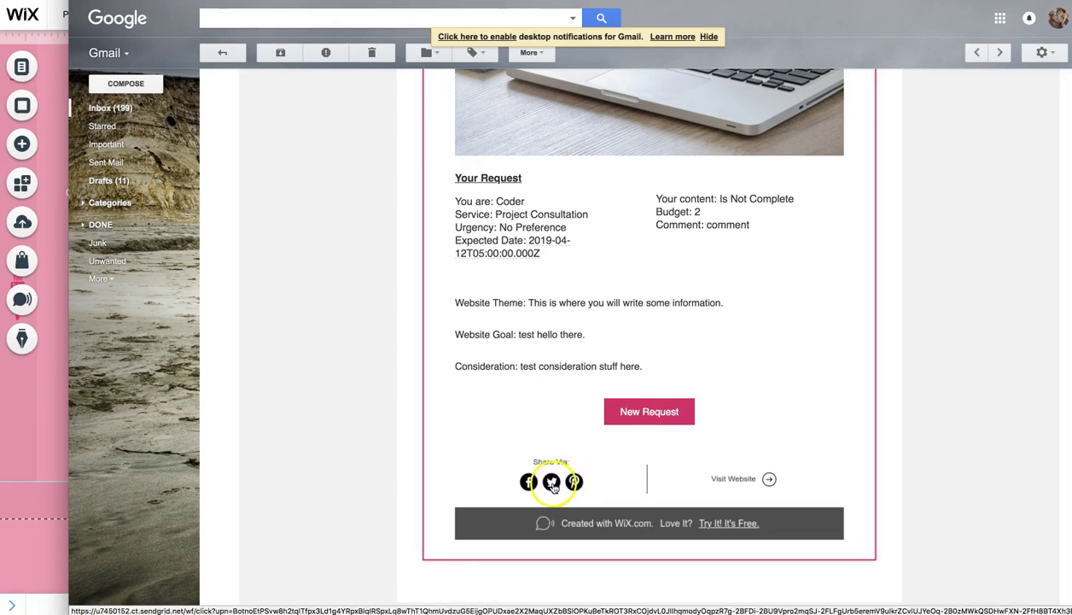
left_click(526, 483)
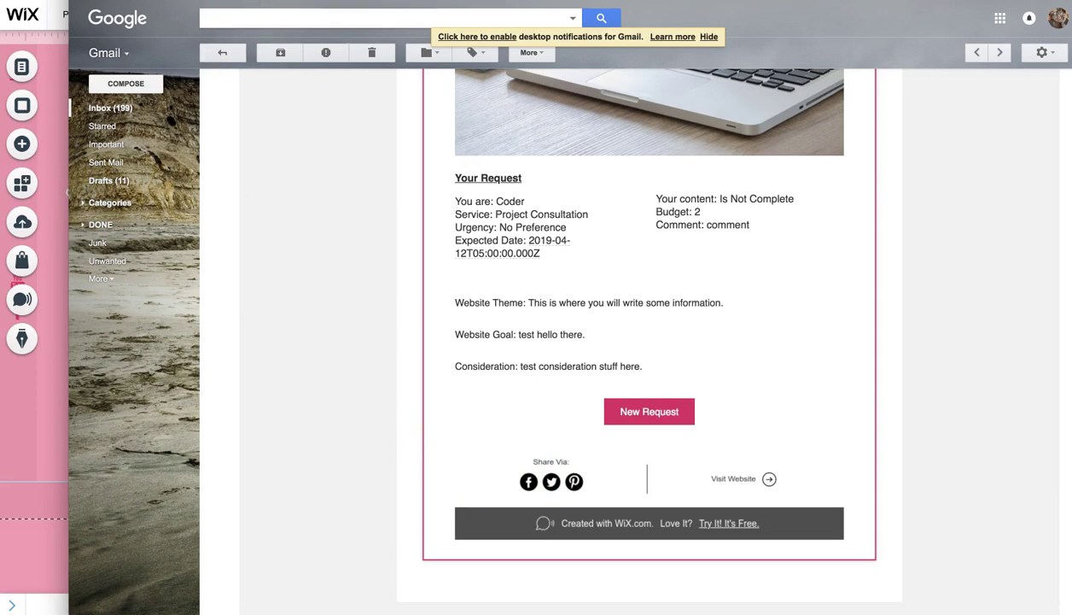
key("super+m")
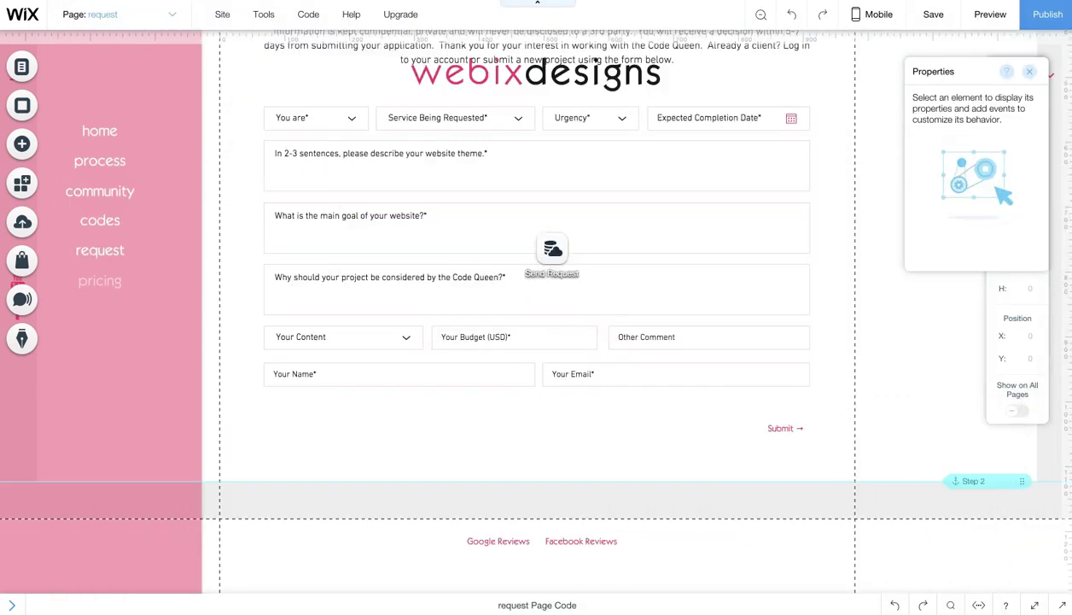